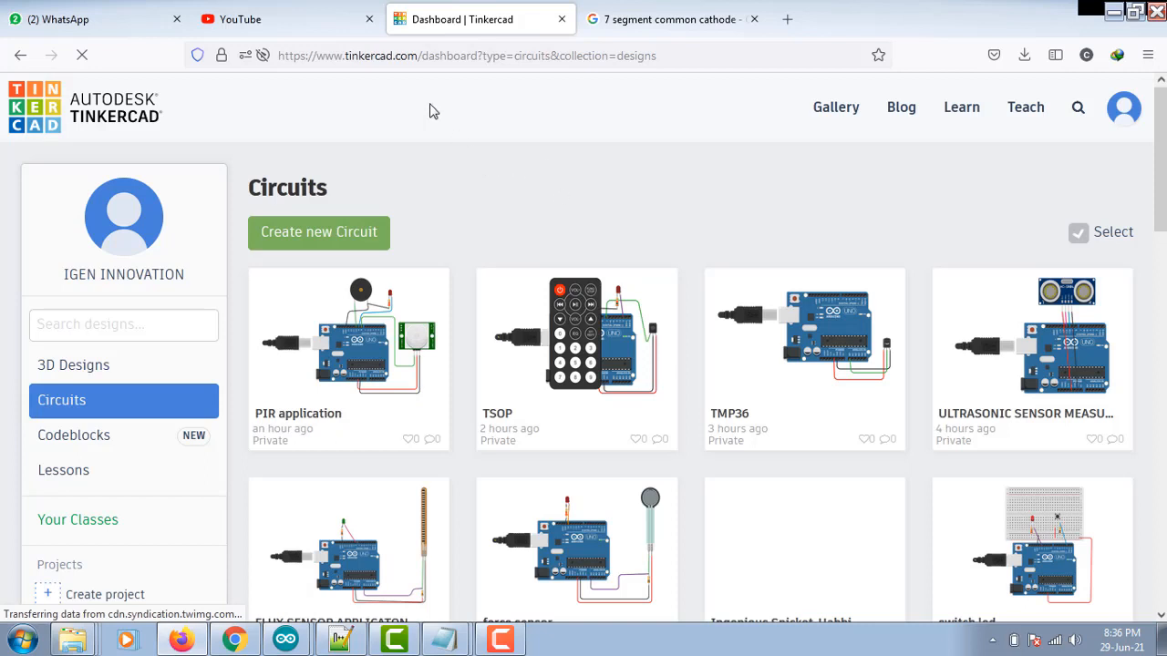
# Step: Create a new circuit and name it "7 segment"
pyautogui.click(292, 233)
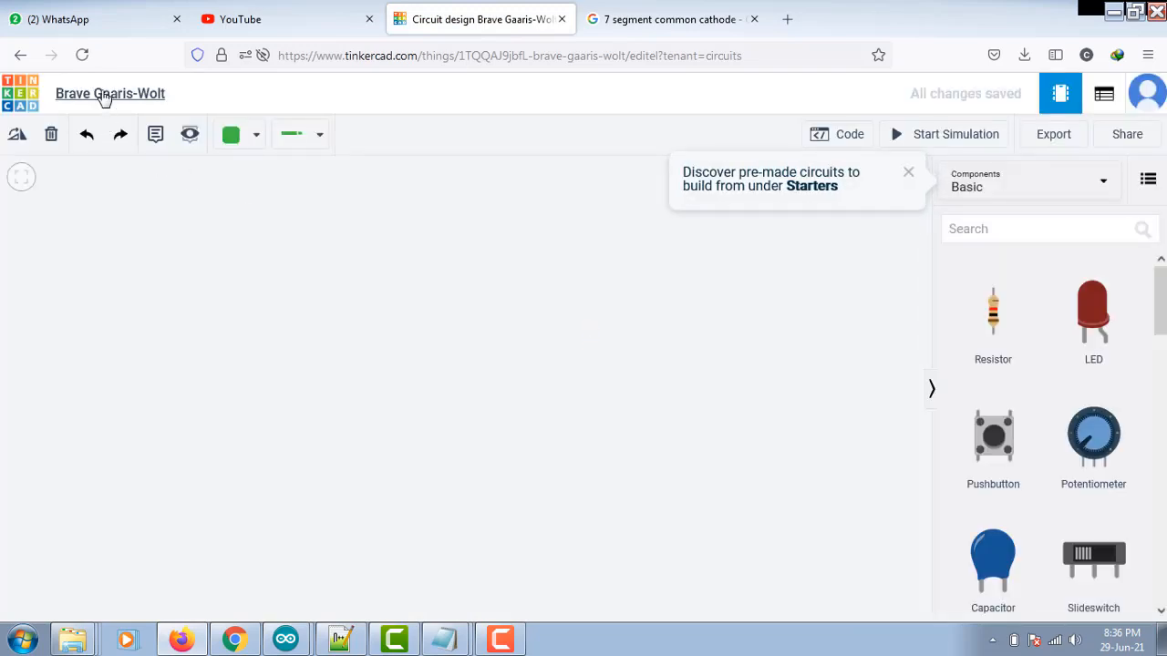
pyautogui.click(105, 98)
pyautogui.write('7 s')
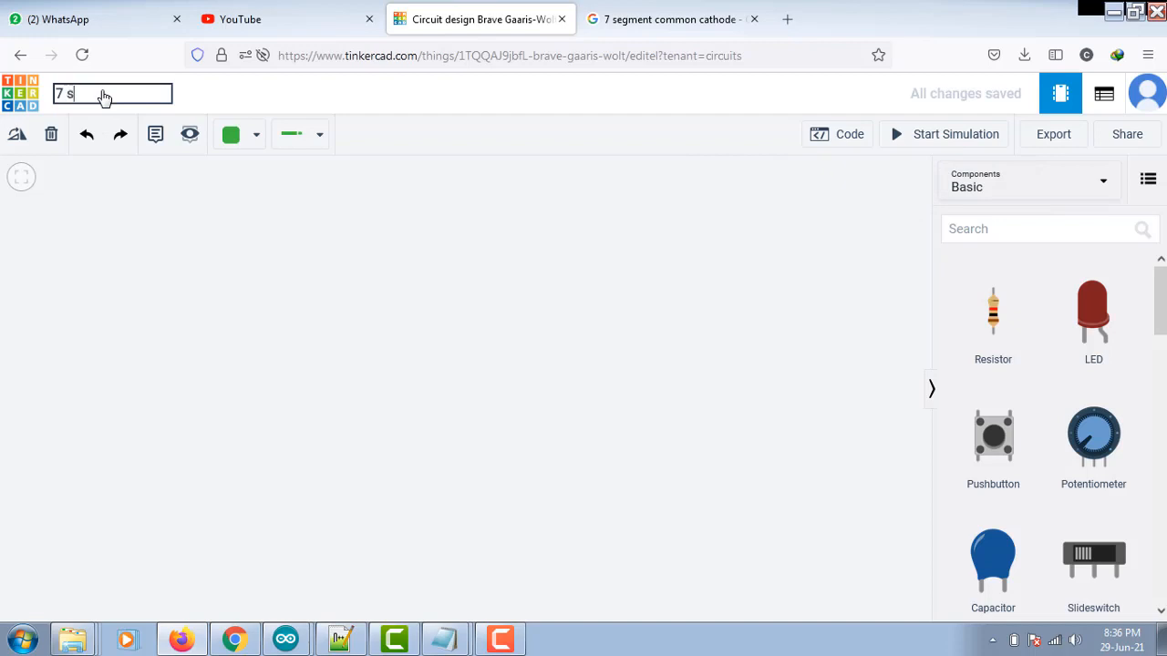
pyautogui.write('egment')
pyautogui.click(161, 274)
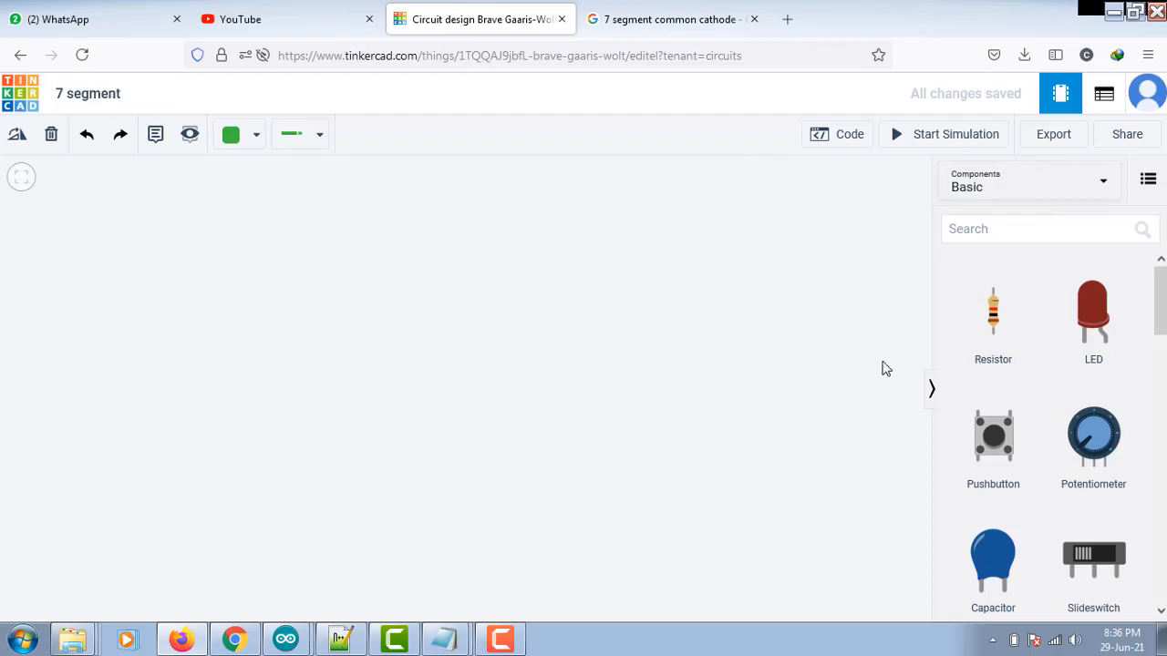
# Step: Place an Arduino Uno R3 on the workplane and a Breadboard Small just to its right
pyautogui.moveTo(1161, 297); pyautogui.dragTo(1161, 387)
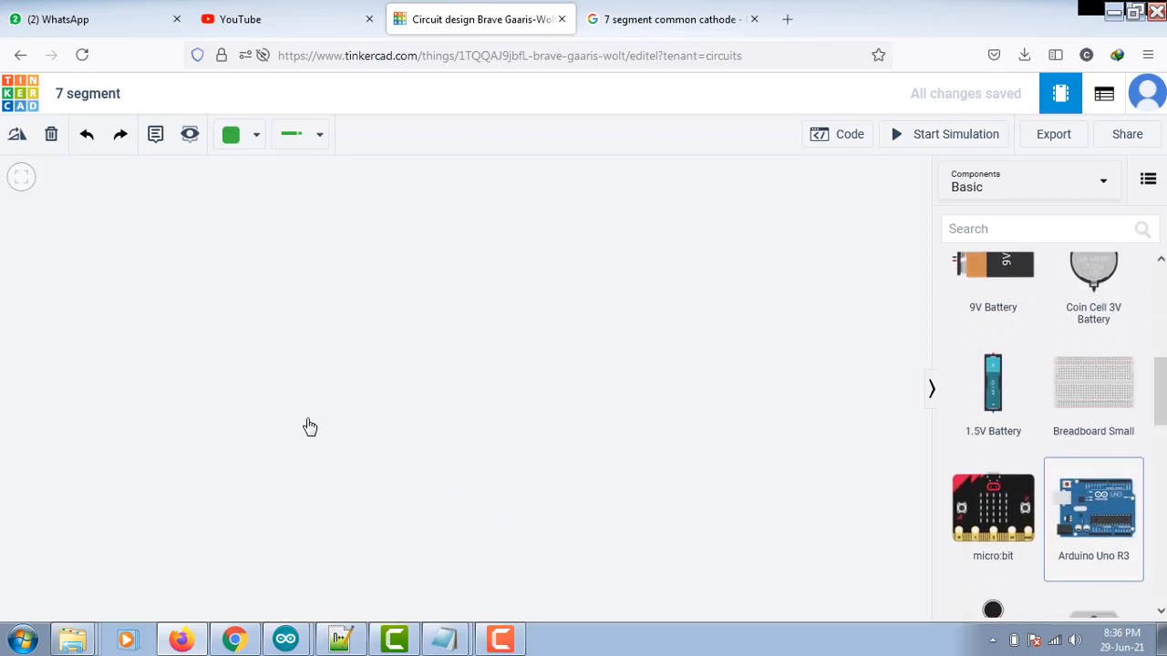
pyautogui.click(310, 428)
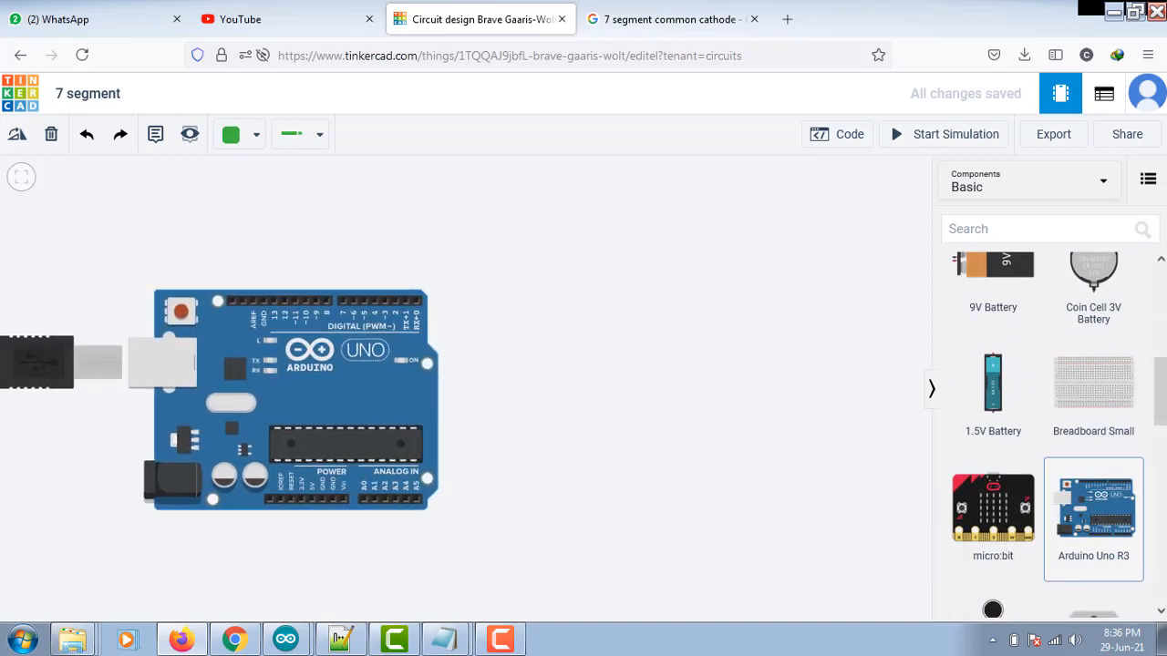
pyautogui.moveTo(1163, 379); pyautogui.dragTo(1157, 308)
pyautogui.moveTo(1156, 356); pyautogui.dragTo(1165, 424)
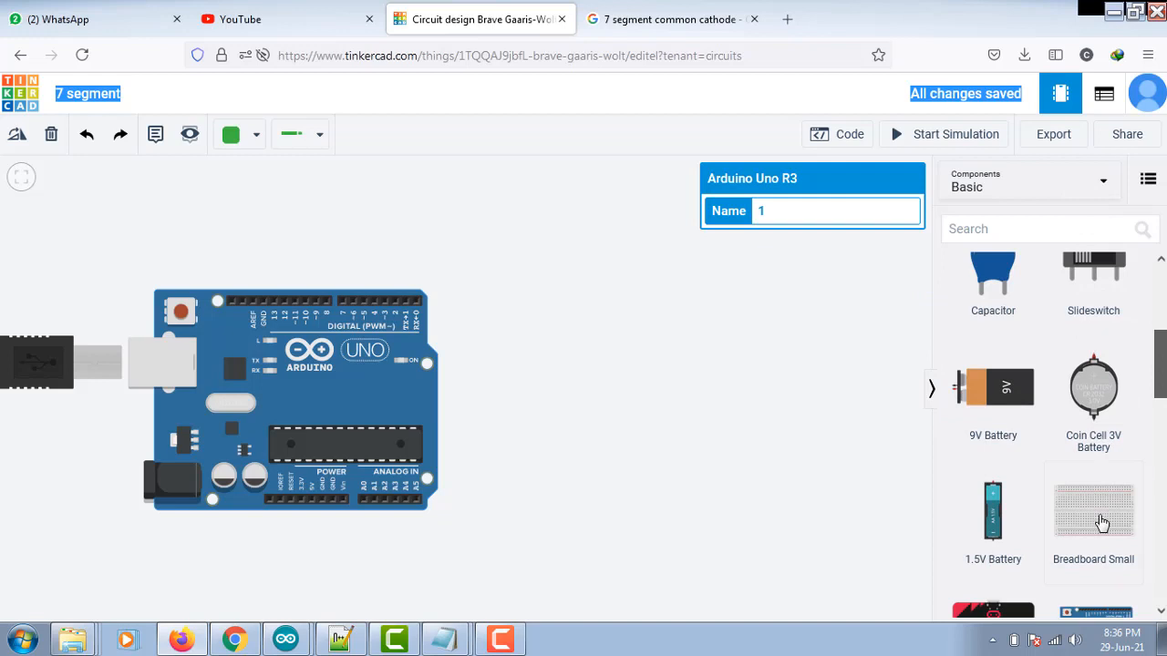
pyautogui.click(1101, 522)
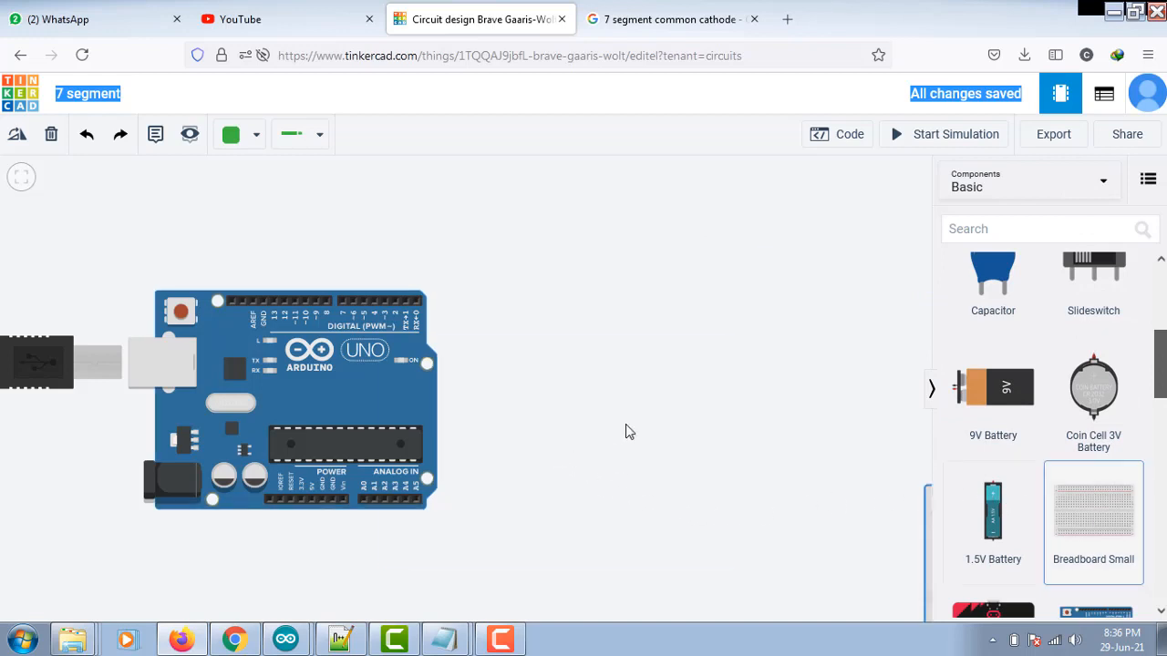
pyautogui.click(675, 477)
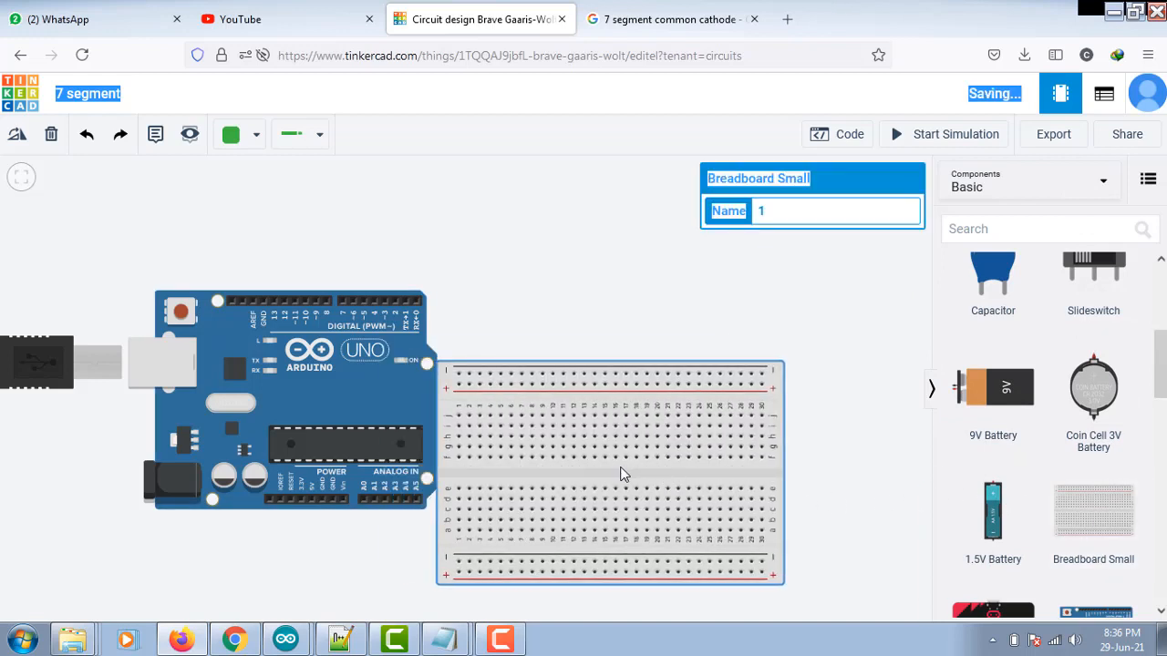
pyautogui.moveTo(620, 474); pyautogui.dragTo(646, 446)
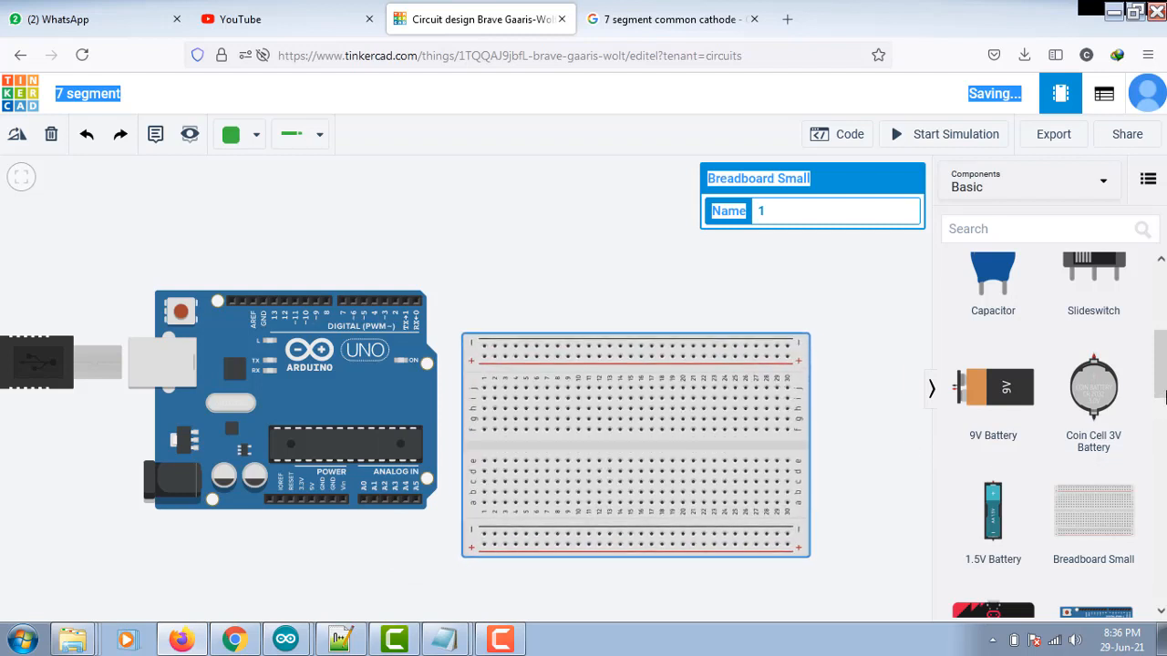
# Step: Search the components for "7 seg" and place a 7 Segment Display across the breadboard's centre gap in columns 11 to 15
pyautogui.scroll(1, 1163, 392)
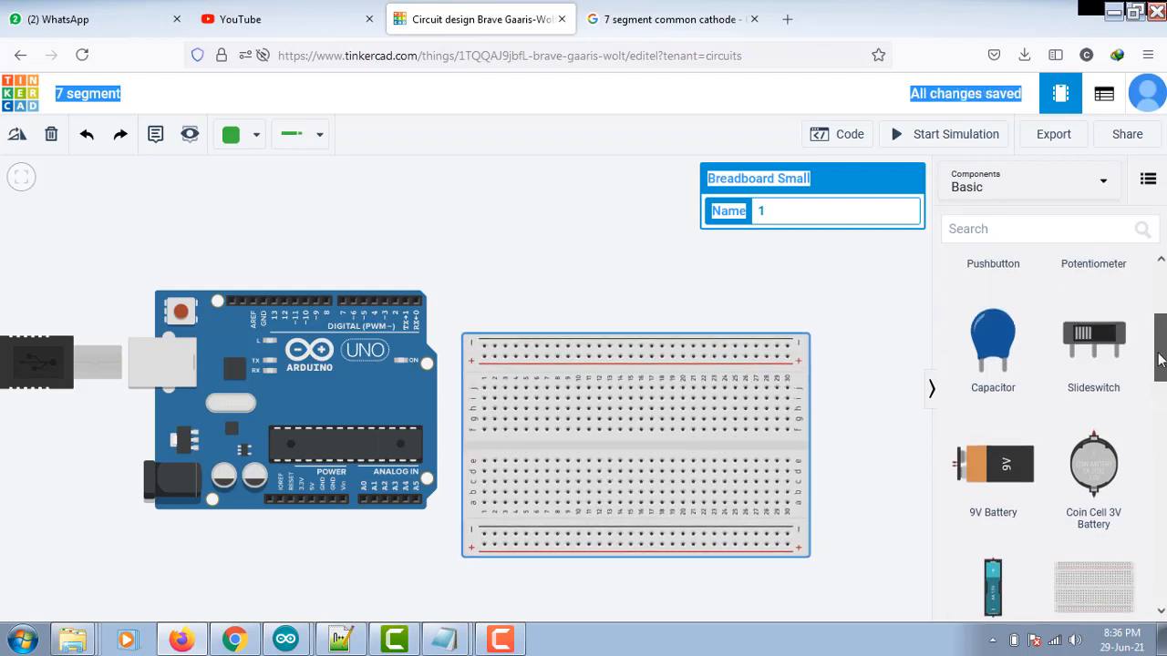
pyautogui.scroll(1, 1160, 360)
pyautogui.click(1026, 230)
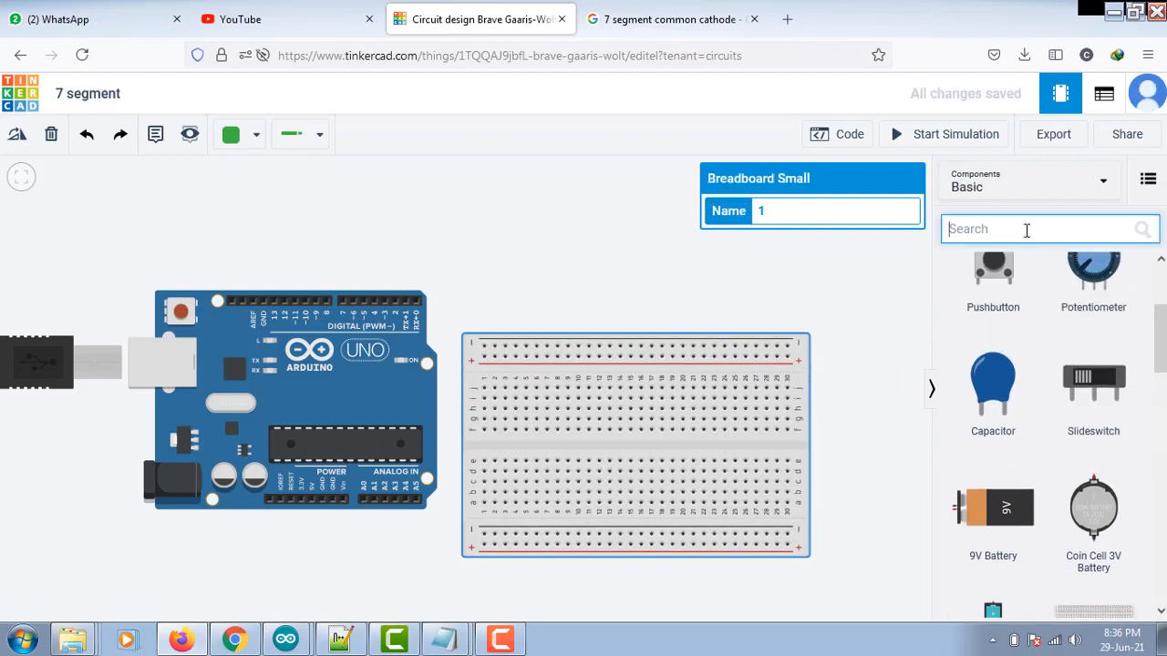
pyautogui.write('7 seg')
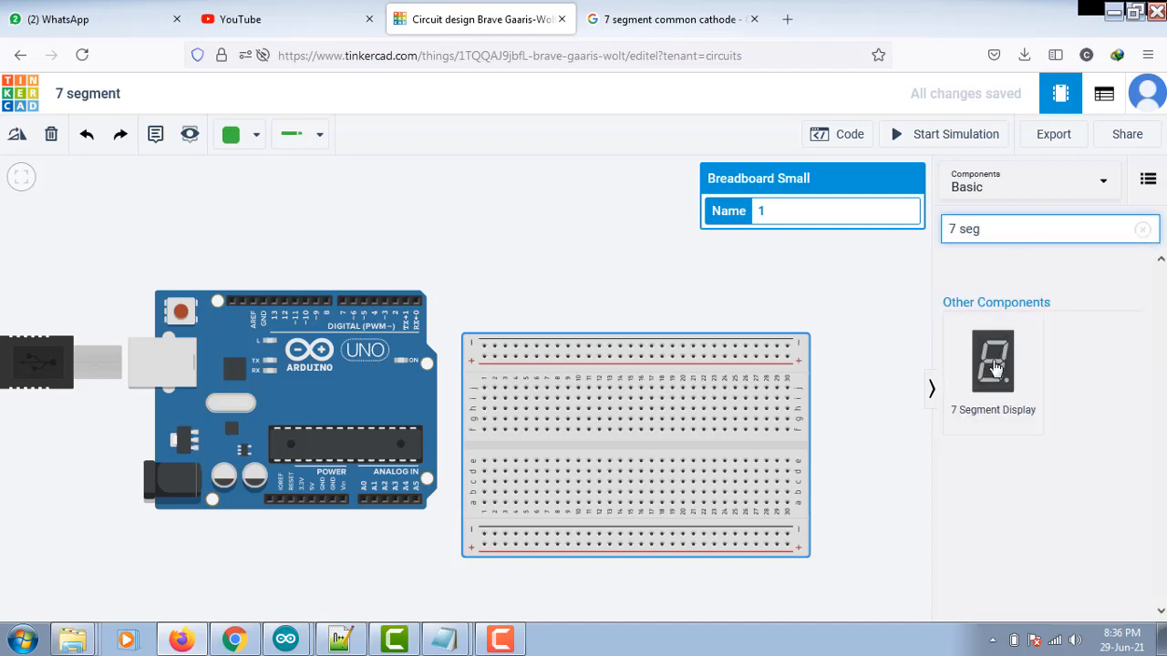
pyautogui.moveTo(997, 369); pyautogui.dragTo(611, 465)
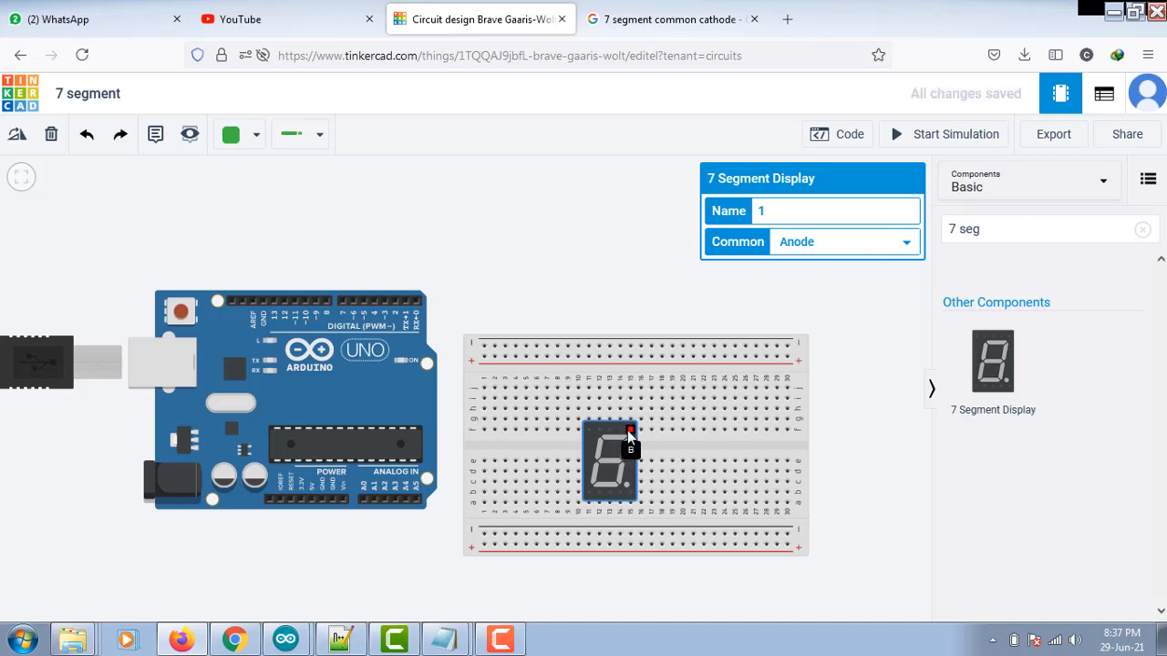
pyautogui.click(630, 424)
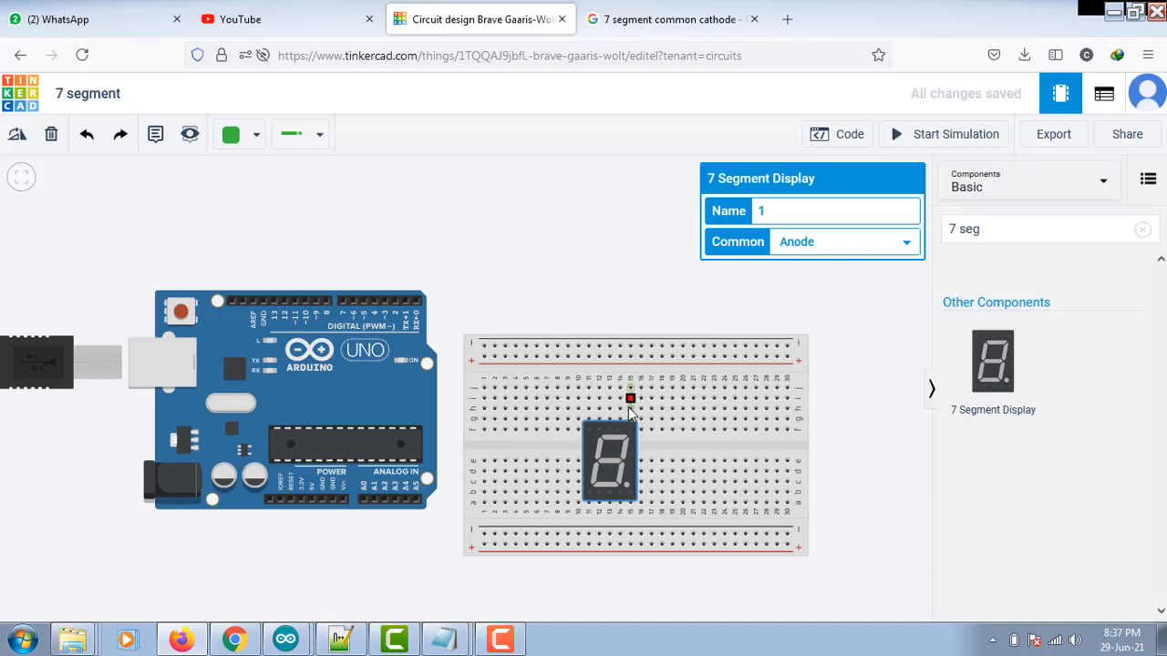
pyautogui.scroll(5, 643, 404)
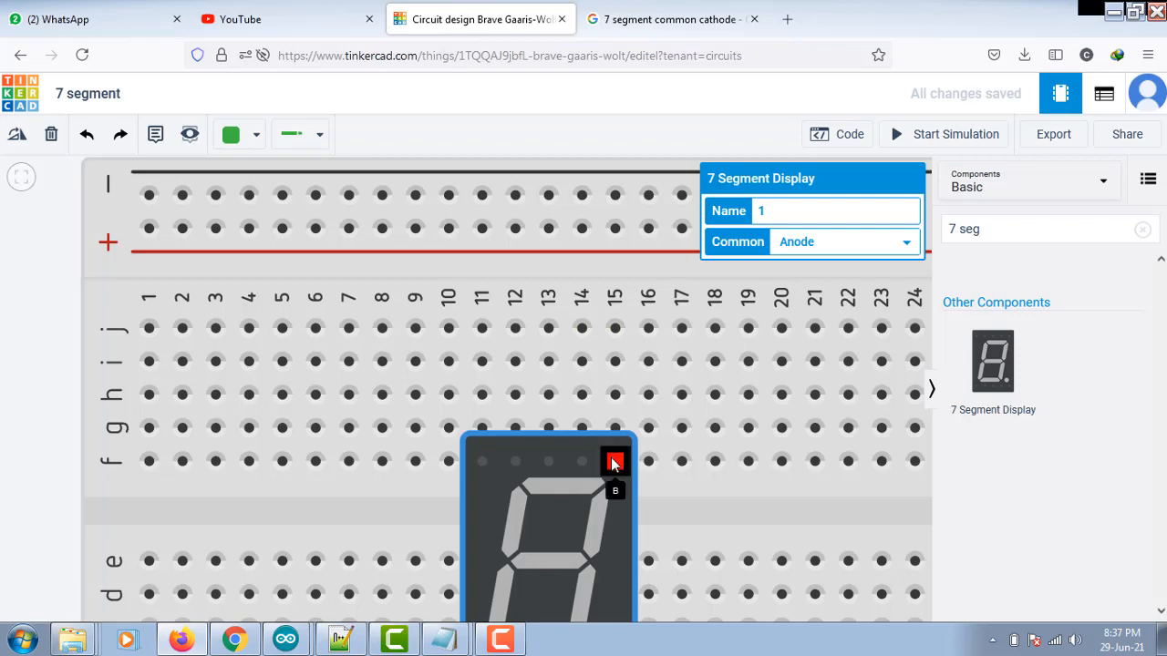
pyautogui.scroll(-5, 647, 406)
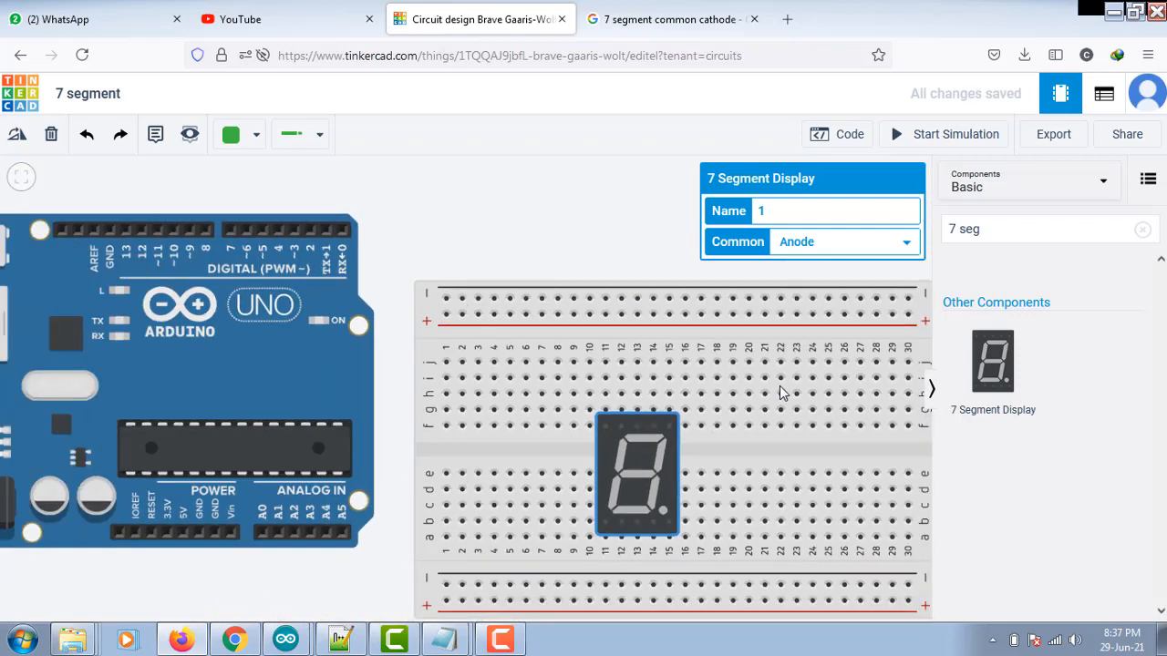
# Step: Place a resistor in breadboard column 13 above the display and set the display's common type to Cathode
pyautogui.click(1142, 232)
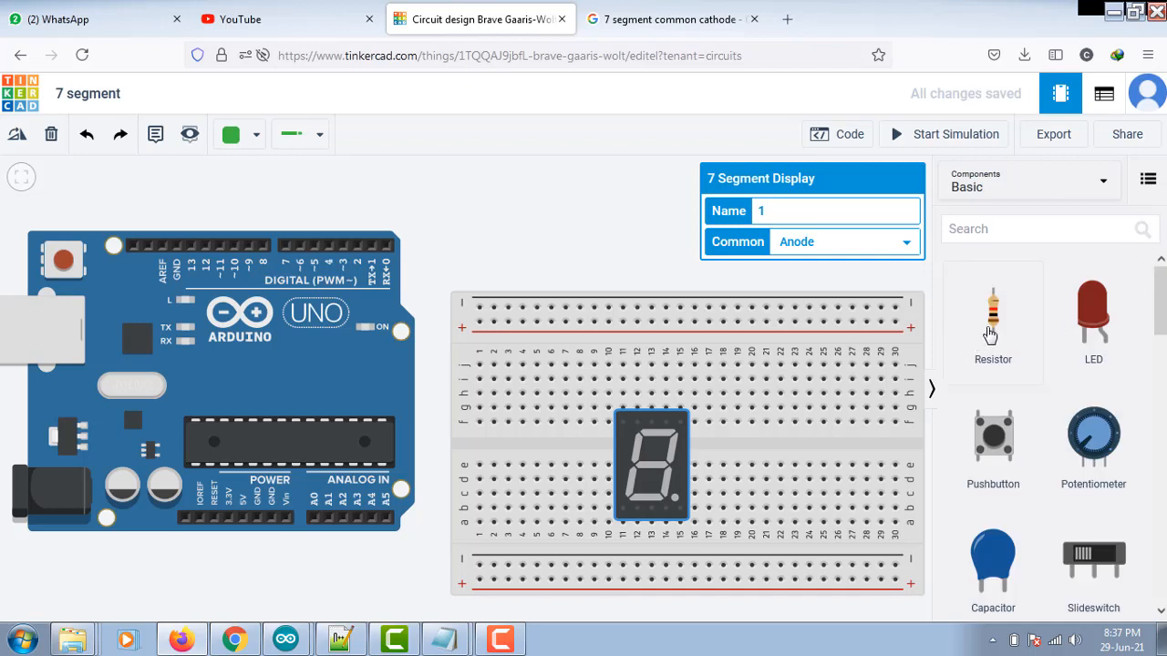
pyautogui.moveTo(990, 335); pyautogui.dragTo(651, 359)
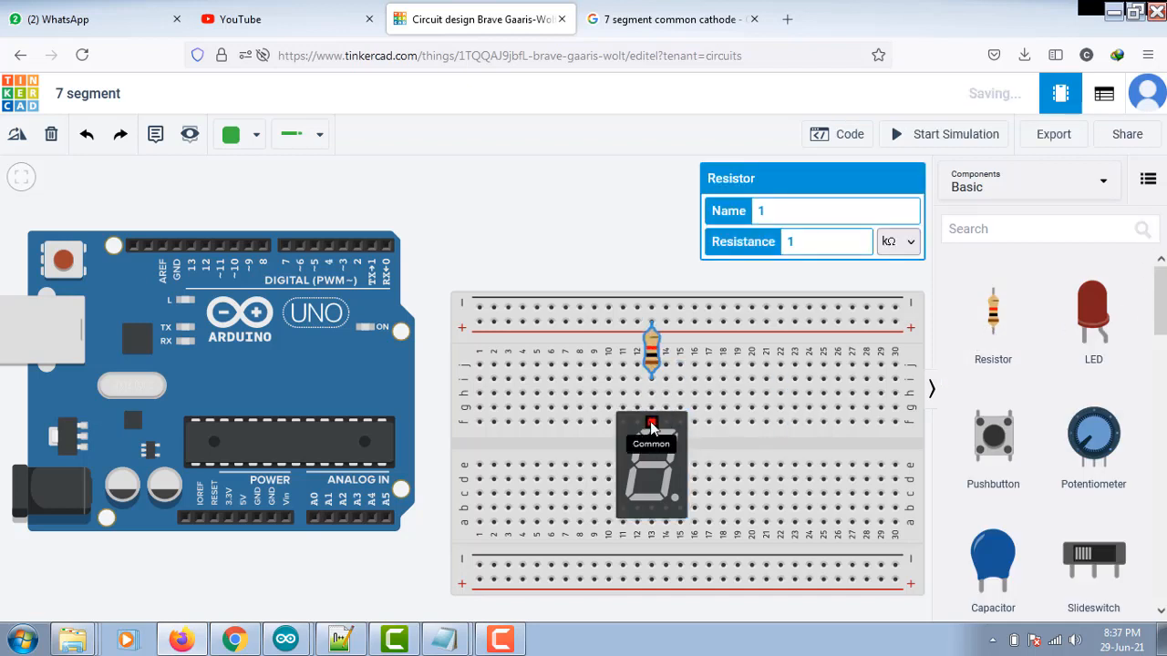
pyautogui.click(649, 464)
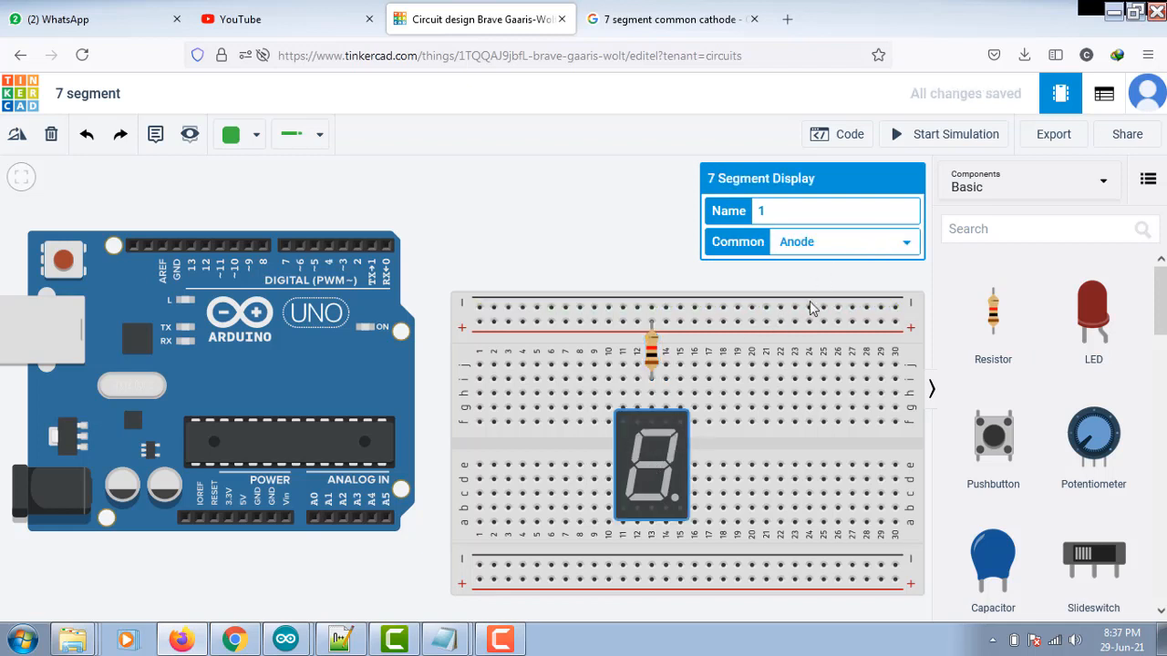
pyautogui.click(836, 244)
pyautogui.click(823, 286)
# Step: Move the upper resistor so it joins the negative rail to row j of column 13, and set its resistance to 220 Ω
pyautogui.moveTo(649, 363); pyautogui.dragTo(653, 348)
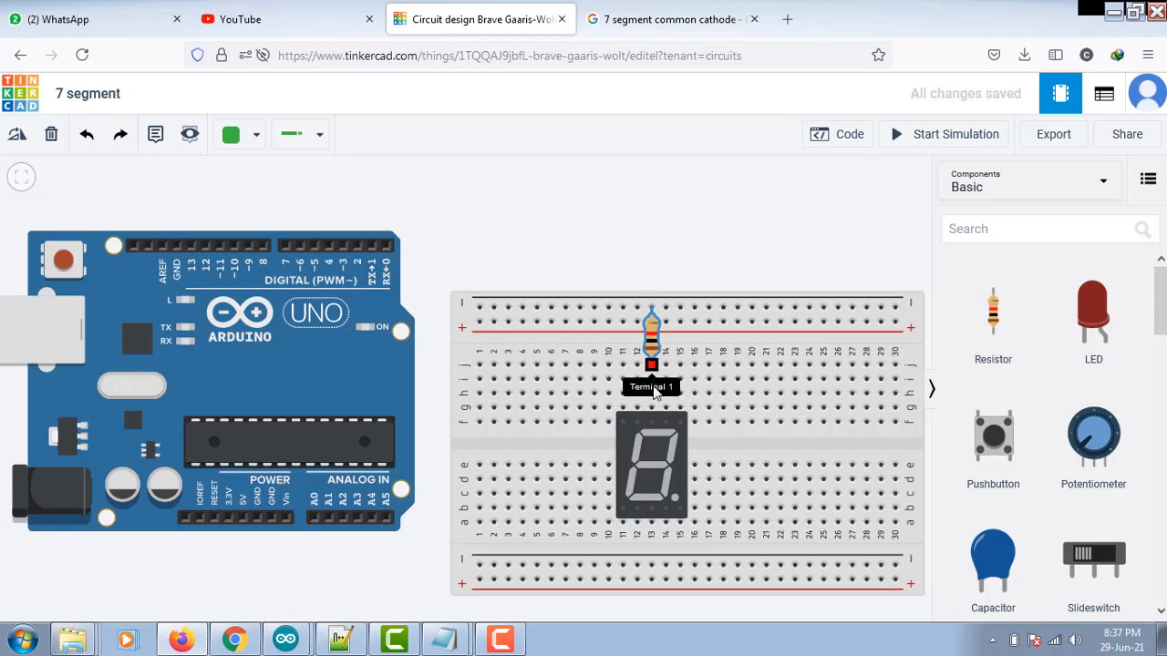
pyautogui.click(697, 347)
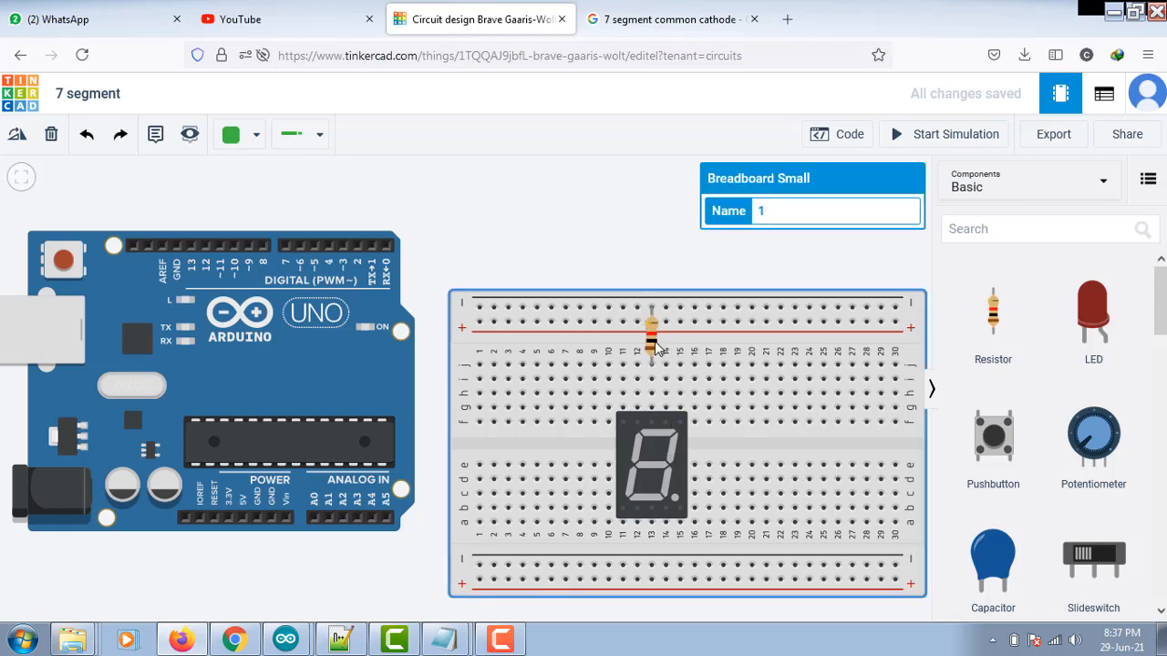
pyautogui.click(653, 343)
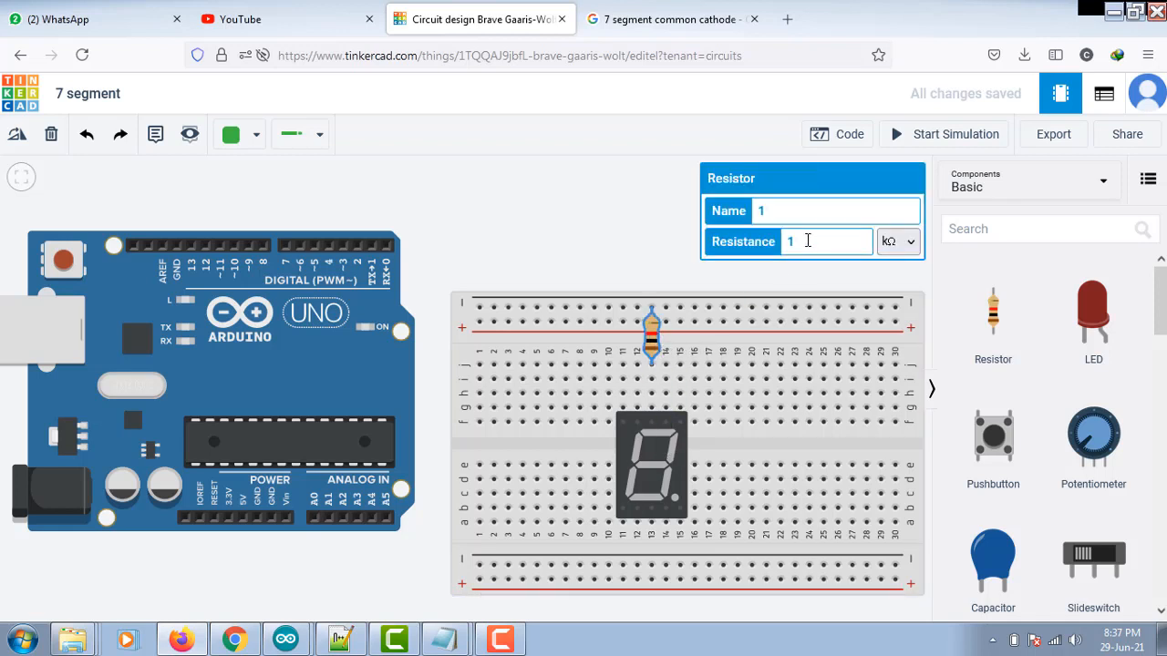
pyautogui.click(734, 244)
pyautogui.click(898, 242)
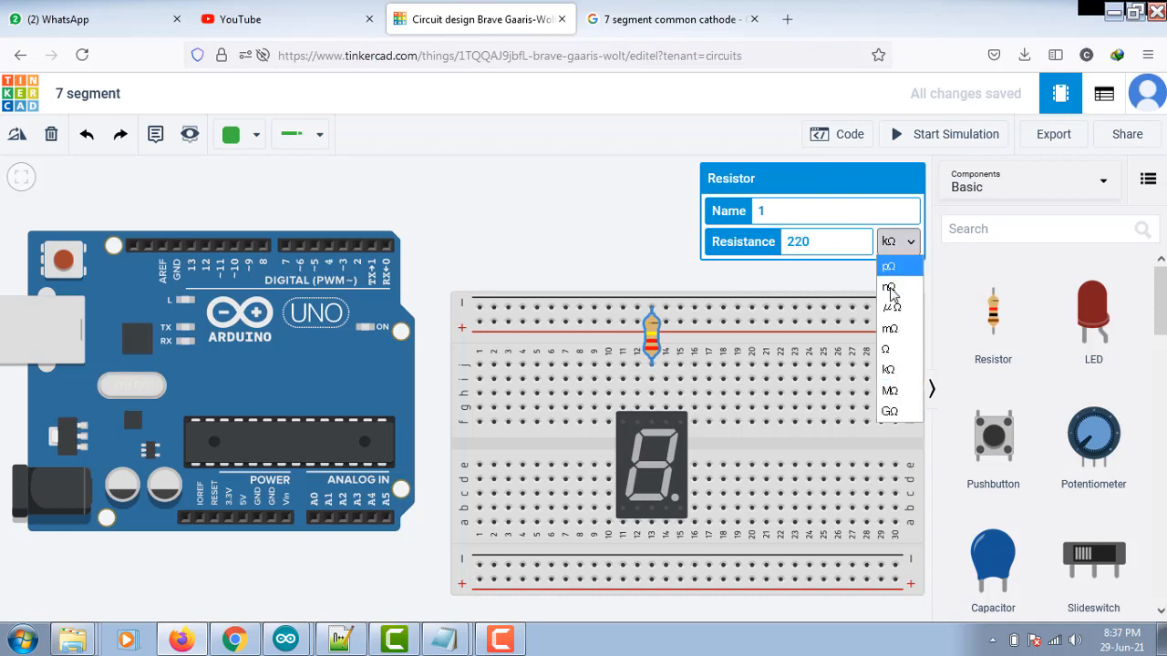
pyautogui.click(898, 351)
pyautogui.click(620, 273)
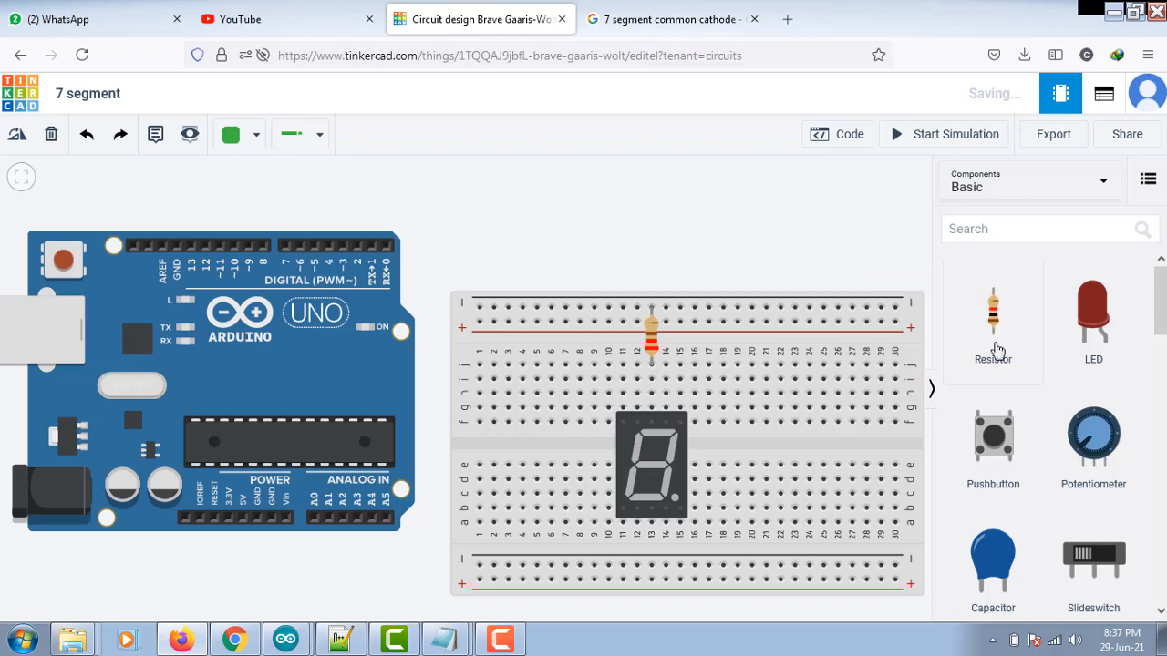
# Step: Add a second resistor in column 13 between the lower negative rail and row b, shifting the display up two rows to make room
pyautogui.moveTo(997, 350); pyautogui.dragTo(653, 559)
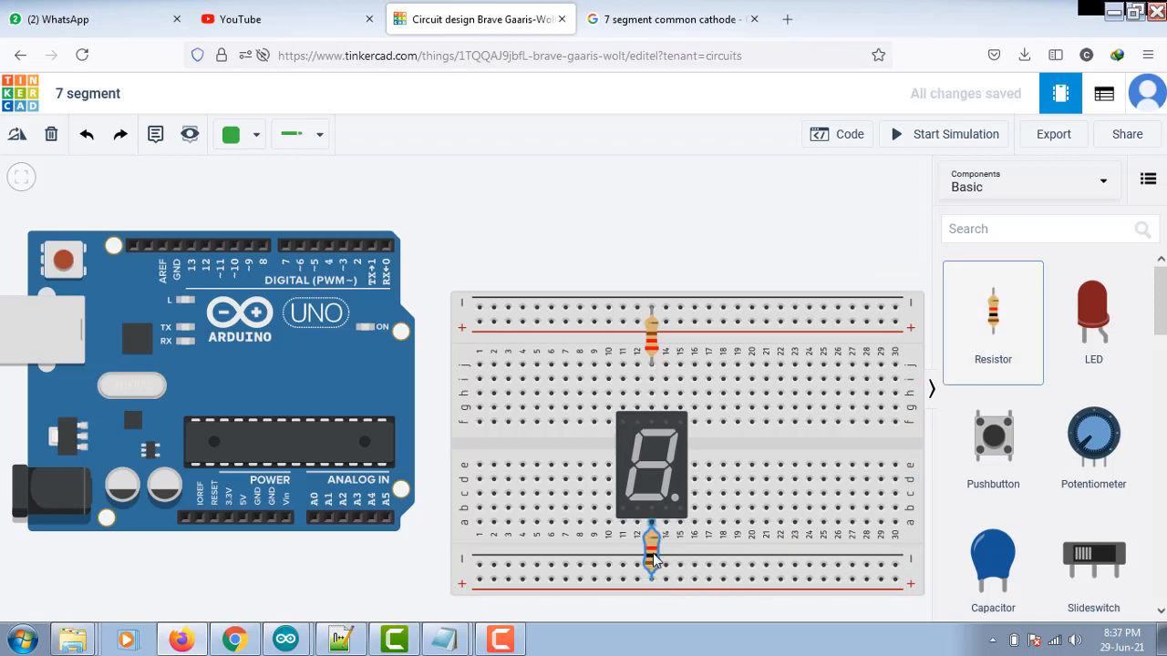
pyautogui.click(664, 467)
pyautogui.moveTo(663, 467); pyautogui.dragTo(668, 436)
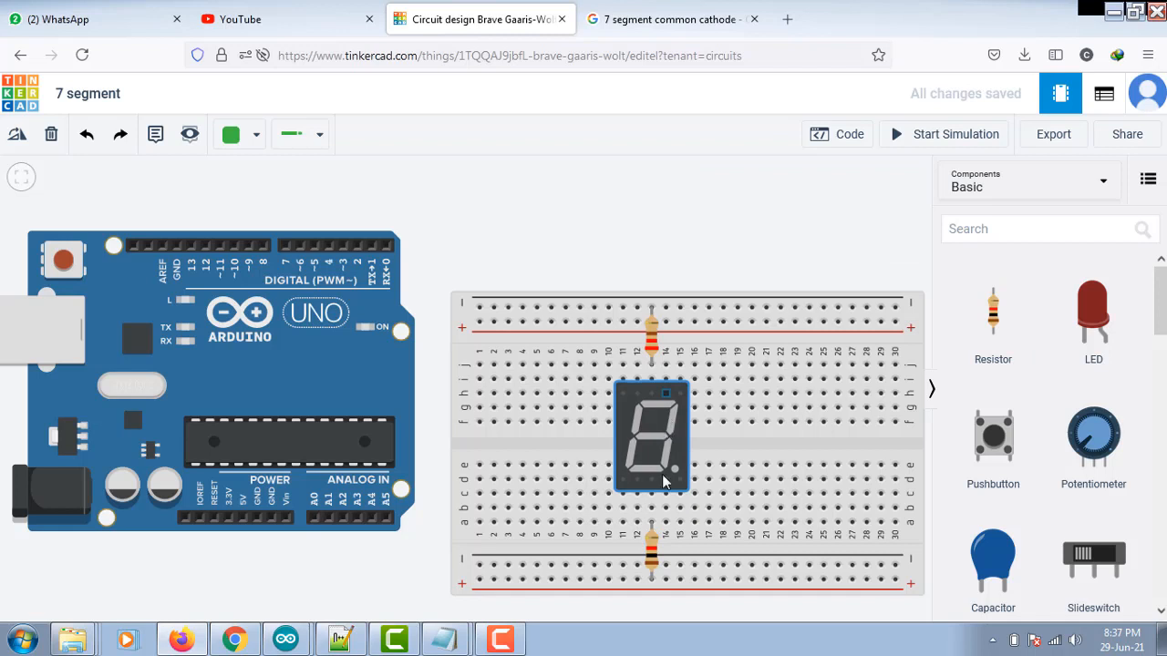
pyautogui.click(652, 558)
pyautogui.moveTo(653, 558)
pyautogui.mouseDown()
pyautogui.moveTo(656, 534)
pyautogui.moveTo(651, 546)
pyautogui.mouseUp()
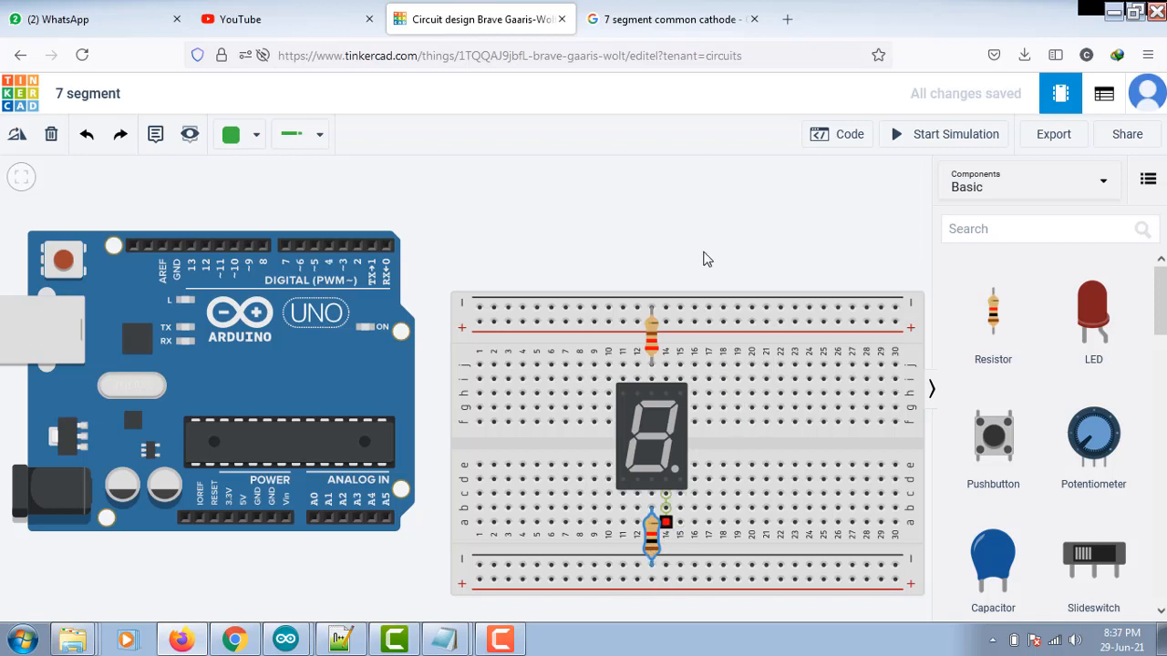
pyautogui.click(714, 243)
# Step: Set the lower resistor's resistance to 220 Ω
pyautogui.click(653, 533)
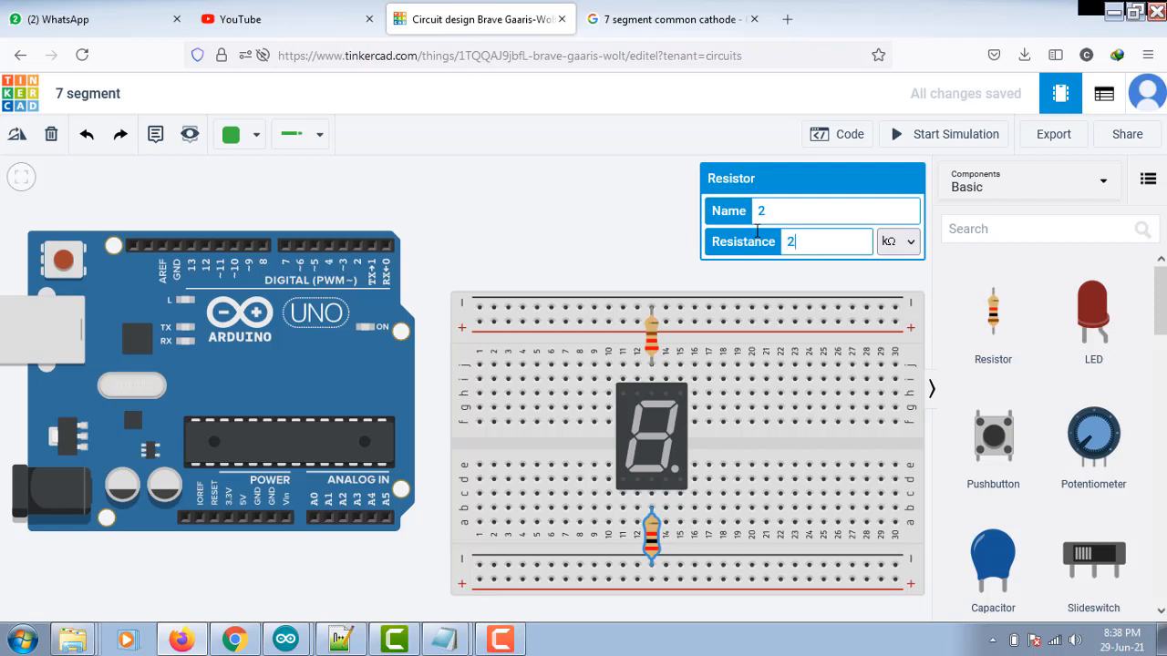
pyautogui.click(894, 241)
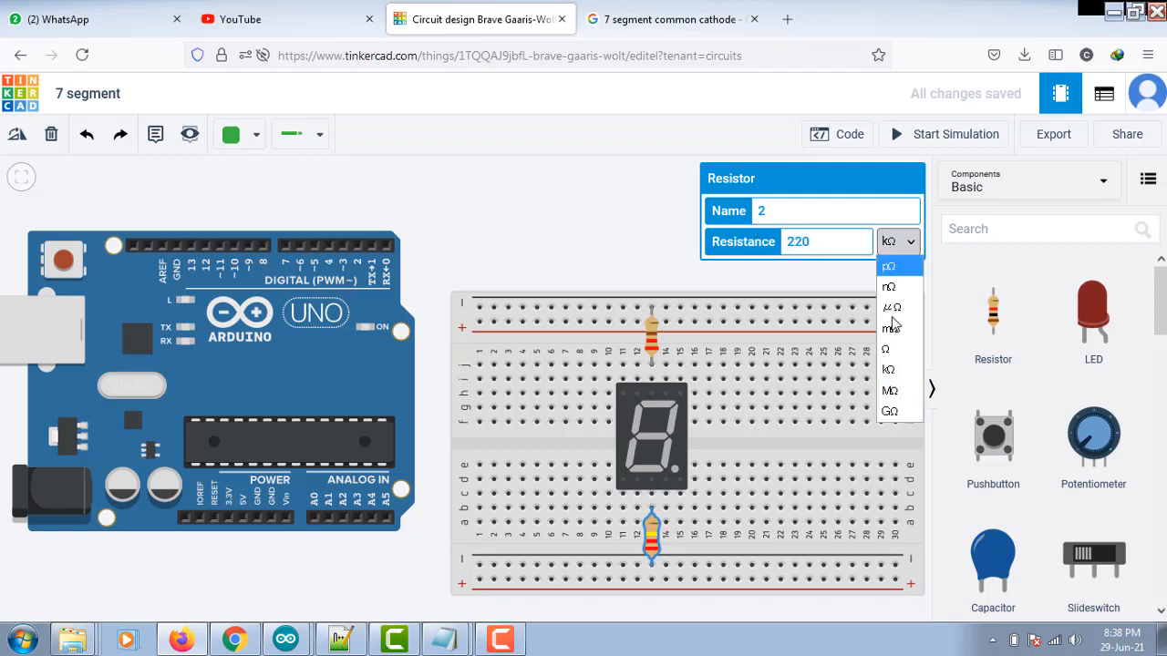
pyautogui.click(893, 365)
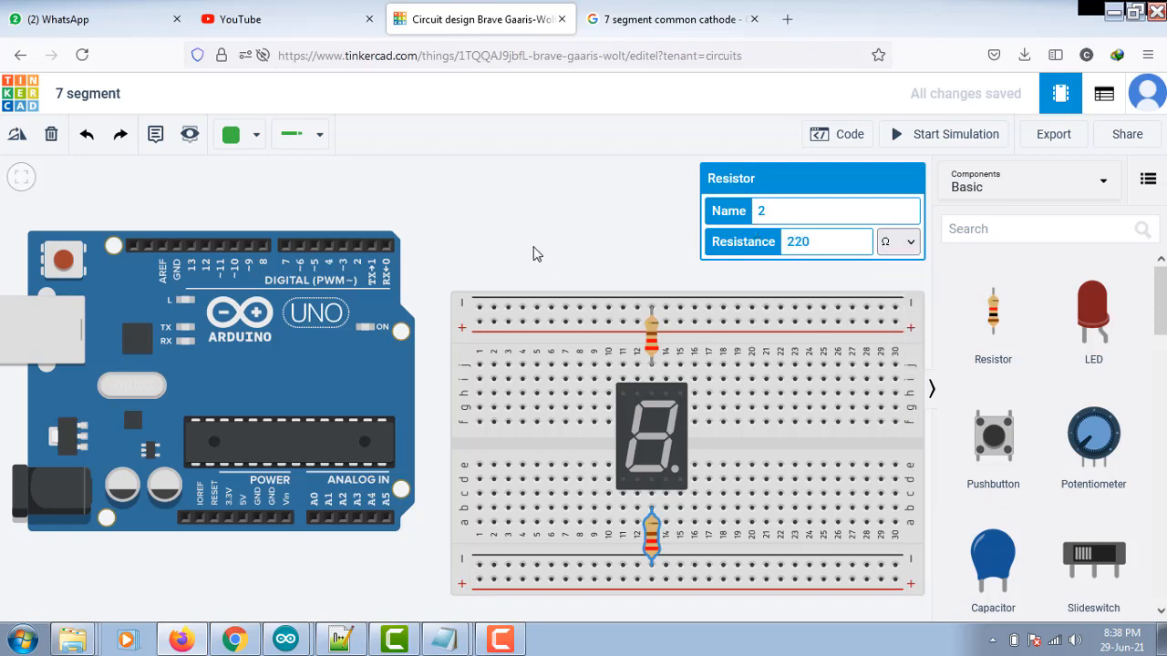
pyautogui.click(534, 246)
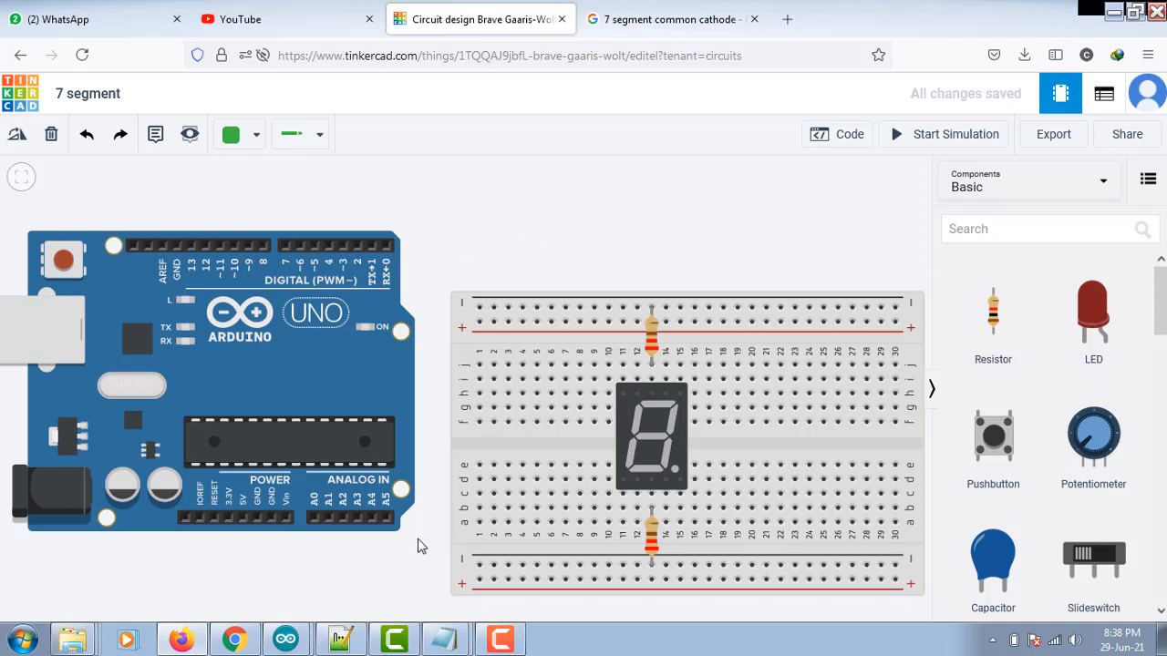
# Step: Wire the lower and upper negative rails together at column 1 and colour the wire black
pyautogui.click(480, 565)
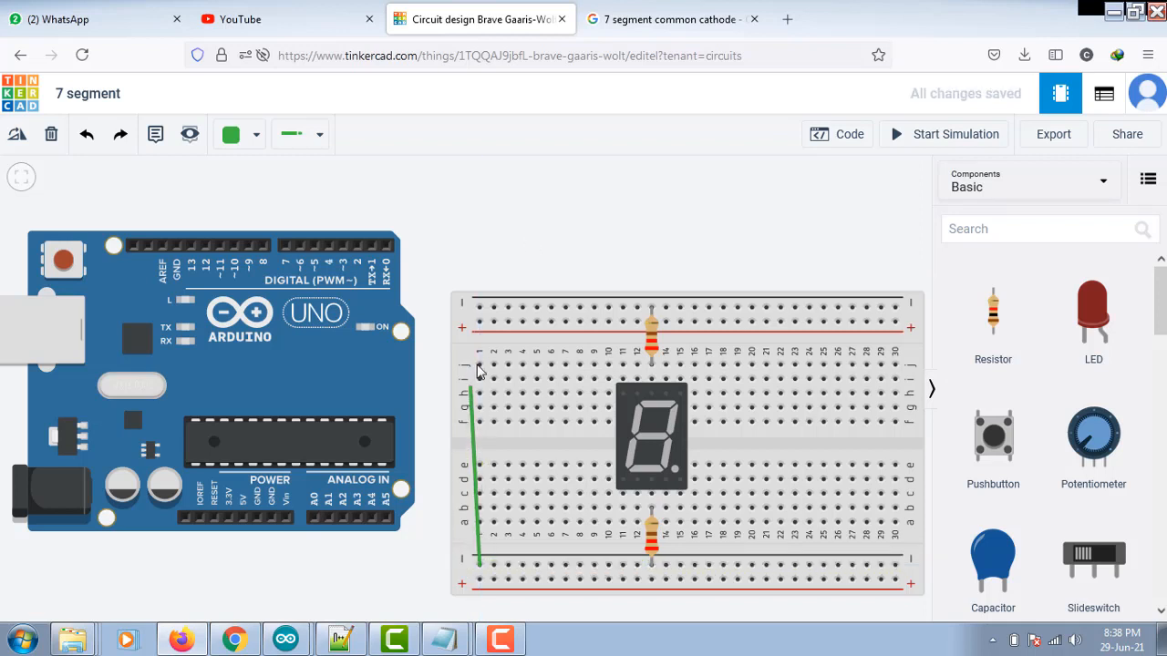
pyautogui.click(480, 308)
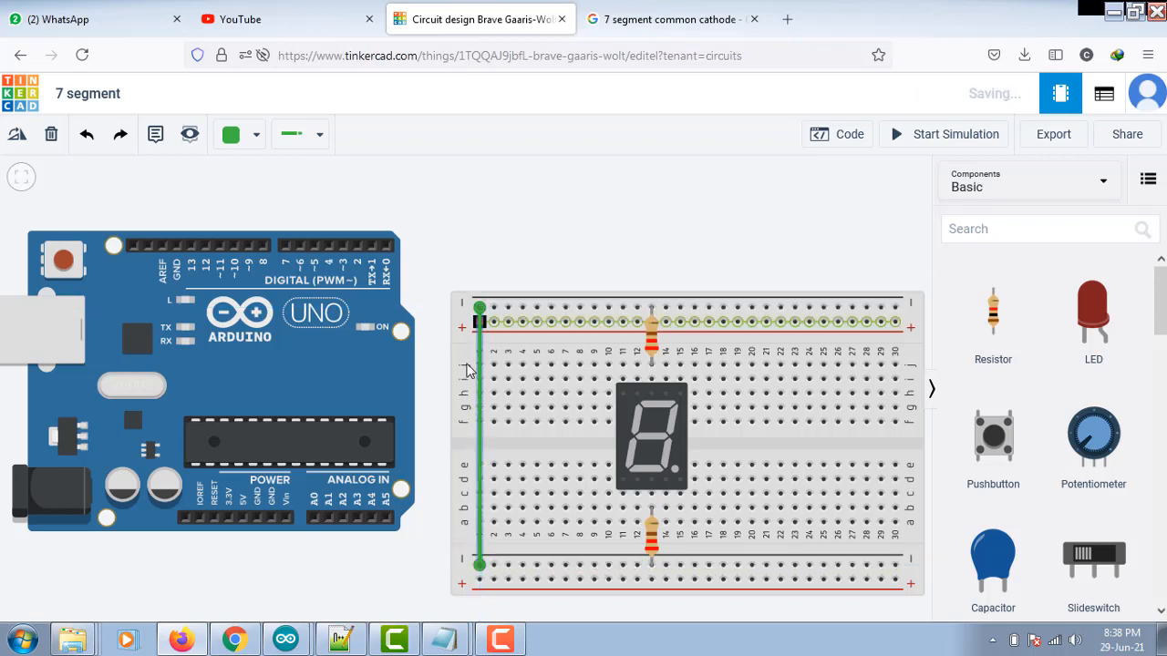
pyautogui.click(252, 137)
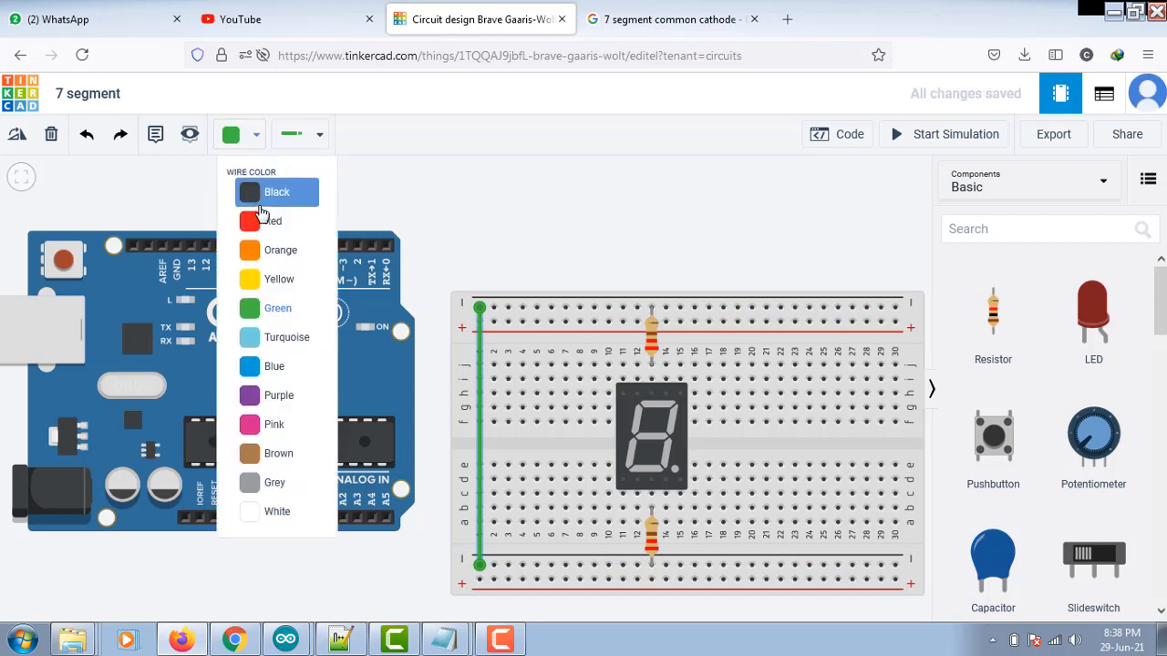
pyautogui.click(265, 191)
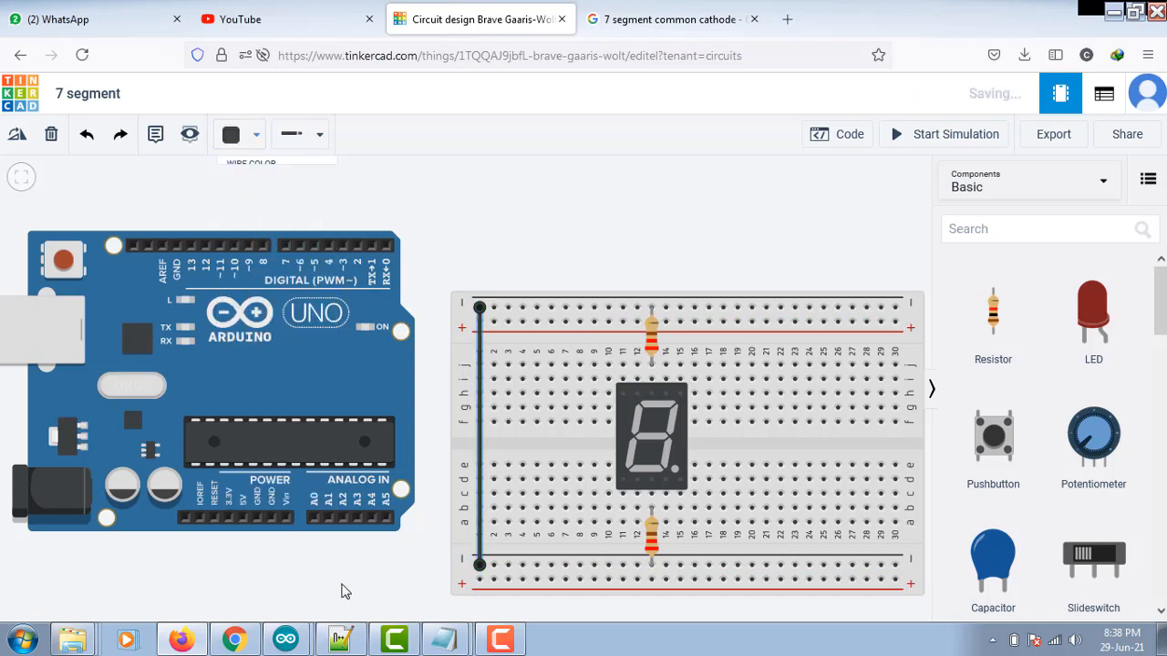
# Step: Run a black wire from the Arduino's power-side GND pin below the boards to the lower negative rail at column 2
pyautogui.click(257, 518)
pyautogui.click(274, 587)
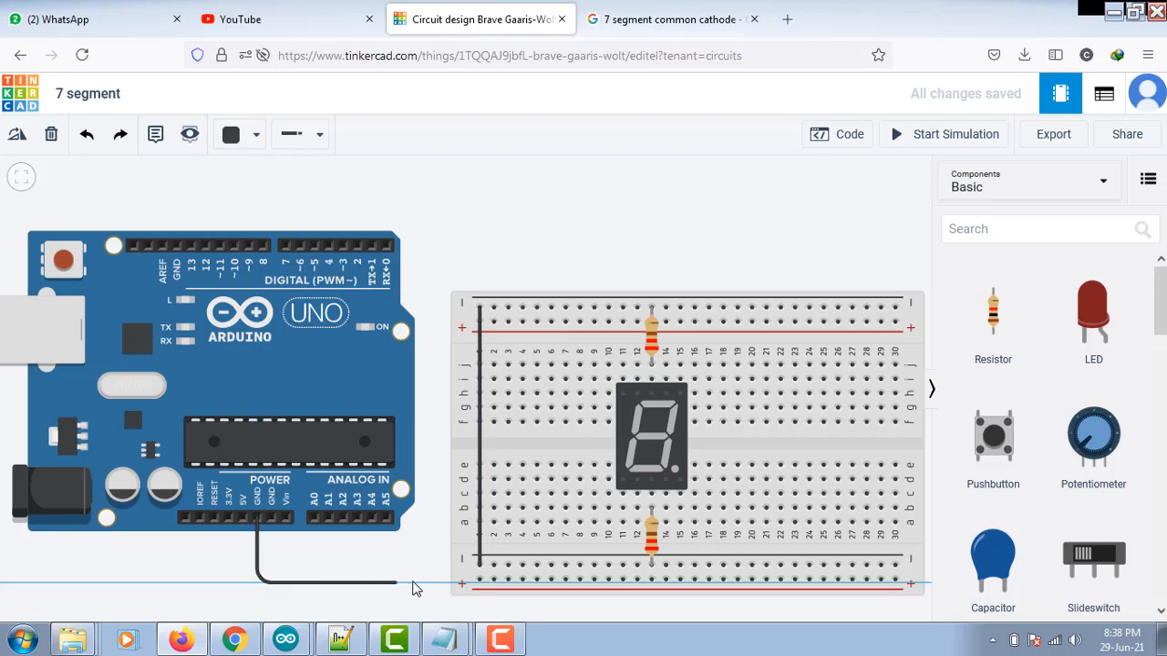
pyautogui.click(397, 616)
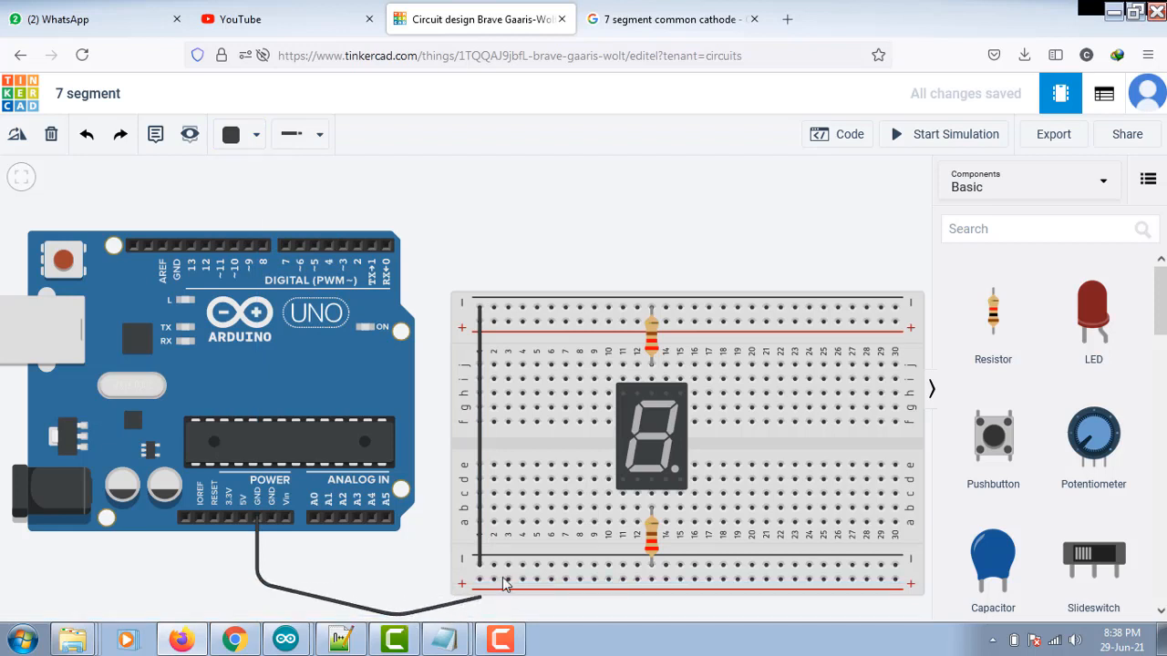
pyautogui.click(494, 566)
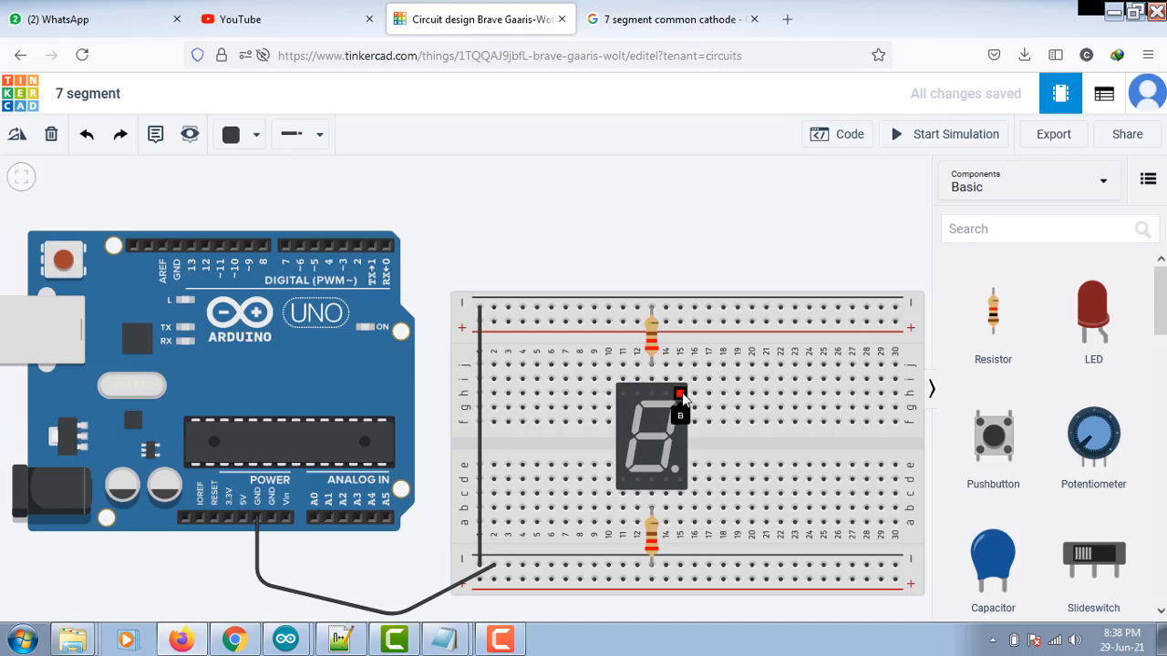
# Step: Check the 7 segment common cathode pinout in the Google results and wire row j of column 14 to Arduino pin 13 in green
pyautogui.click(658, 13)
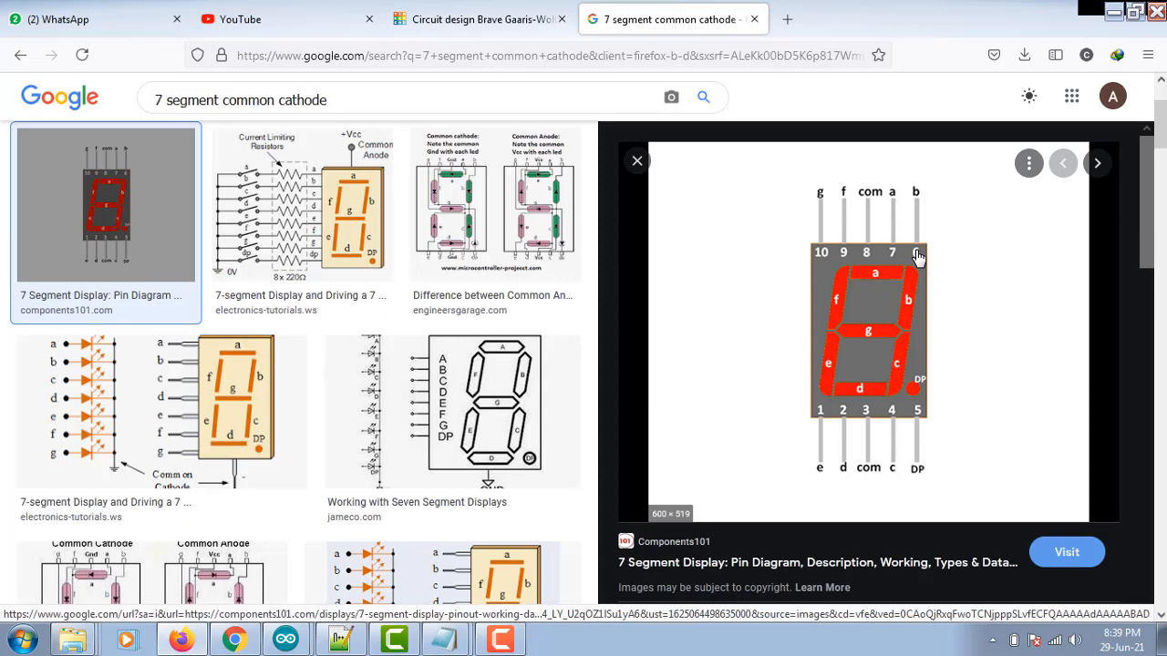
pyautogui.click(472, 20)
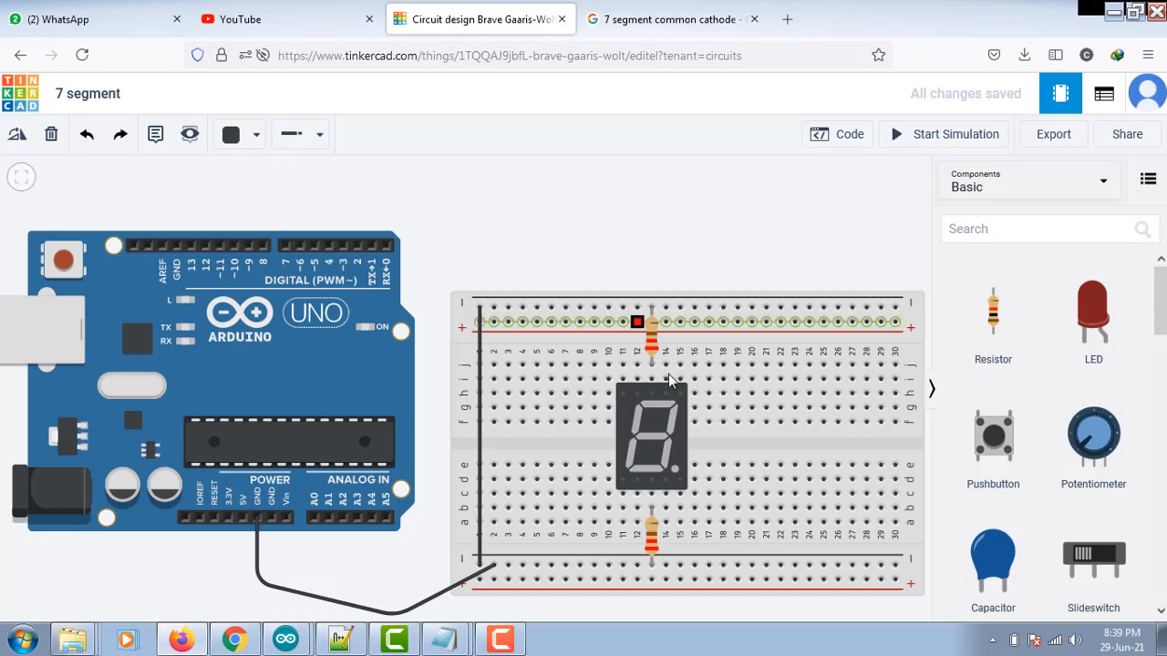
pyautogui.moveTo(666, 365); pyautogui.dragTo(665, 234)
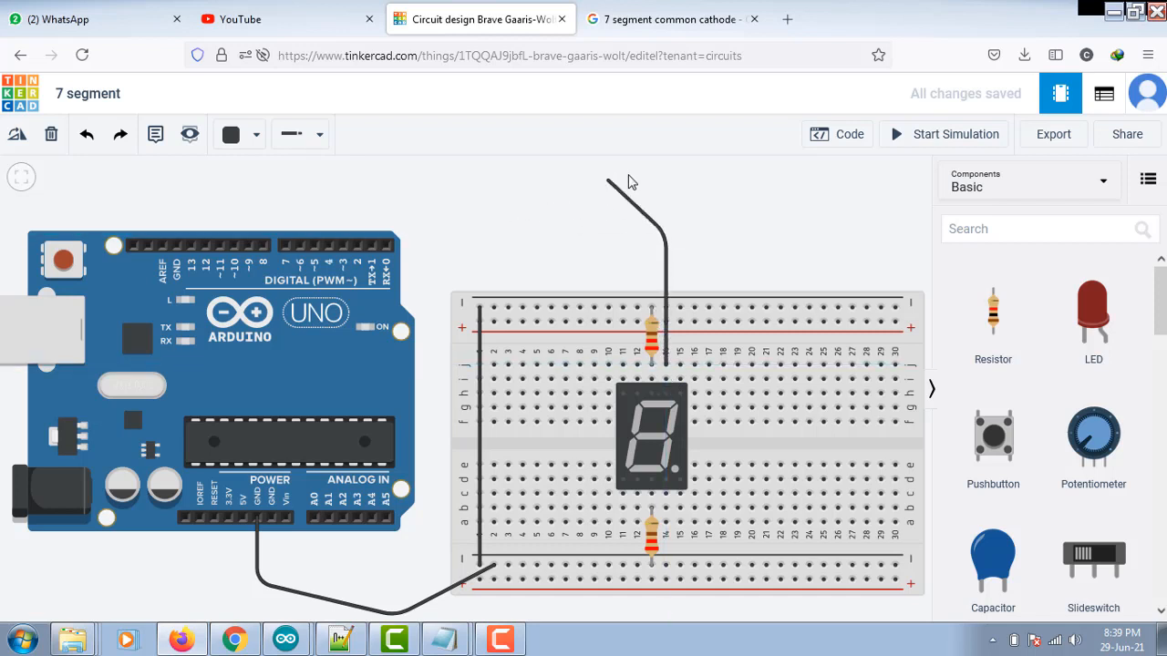
pyautogui.click(666, 175)
pyautogui.click(193, 177)
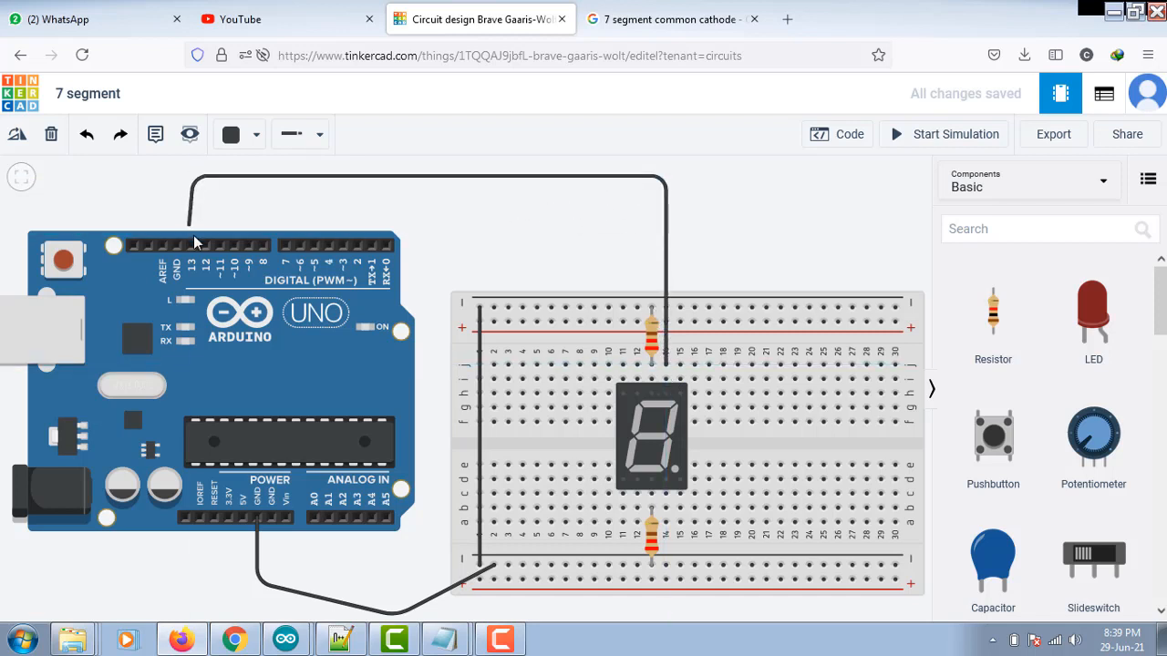
pyautogui.click(191, 246)
pyautogui.click(254, 137)
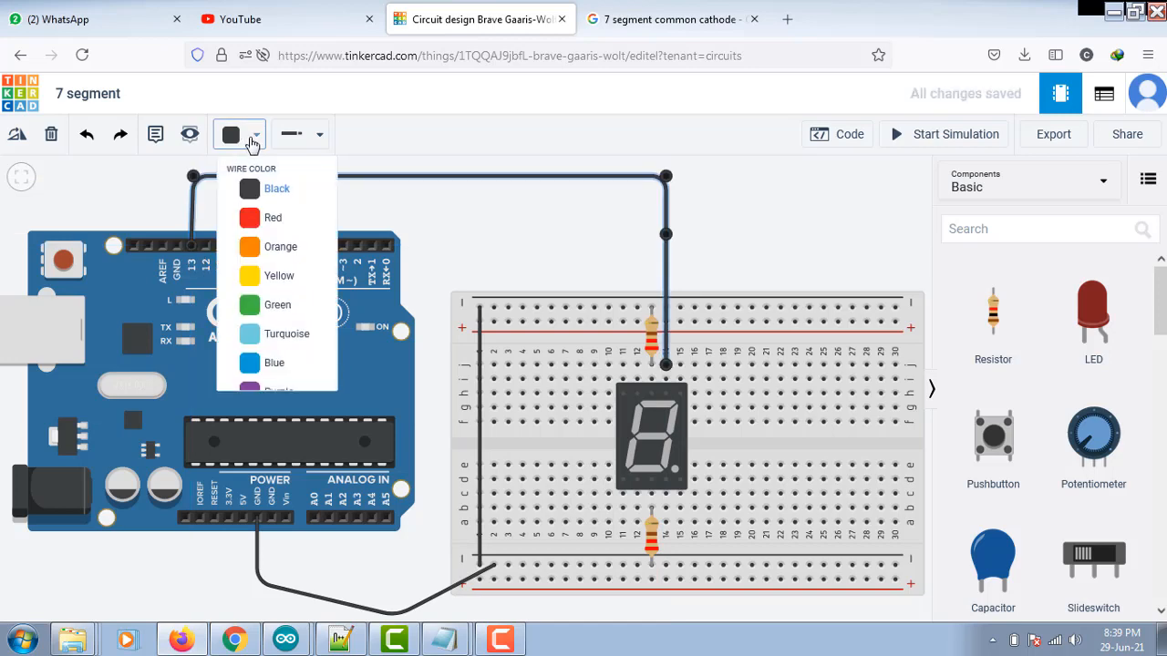
pyautogui.click(277, 307)
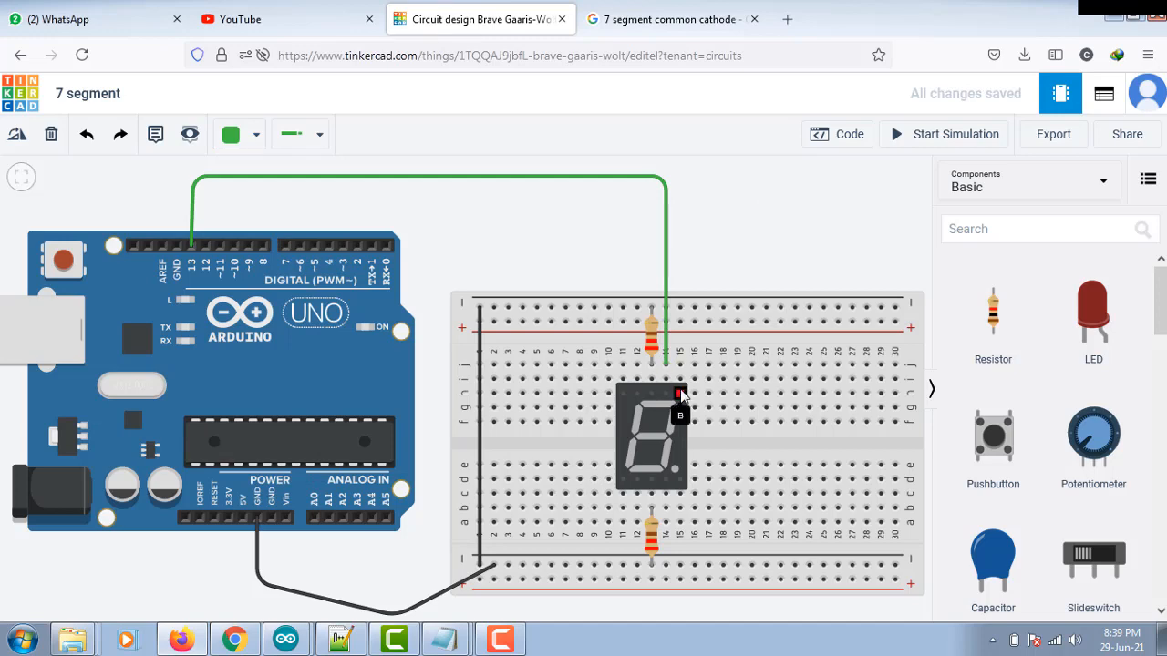
# Step: Add a short green wire joining the display's segment A pin to row j of column 14
pyautogui.moveTo(666, 369)
pyautogui.mouseDown()
pyautogui.moveTo(667, 384)
pyautogui.moveTo(666, 366)
pyautogui.mouseUp()
pyautogui.click(684, 308)
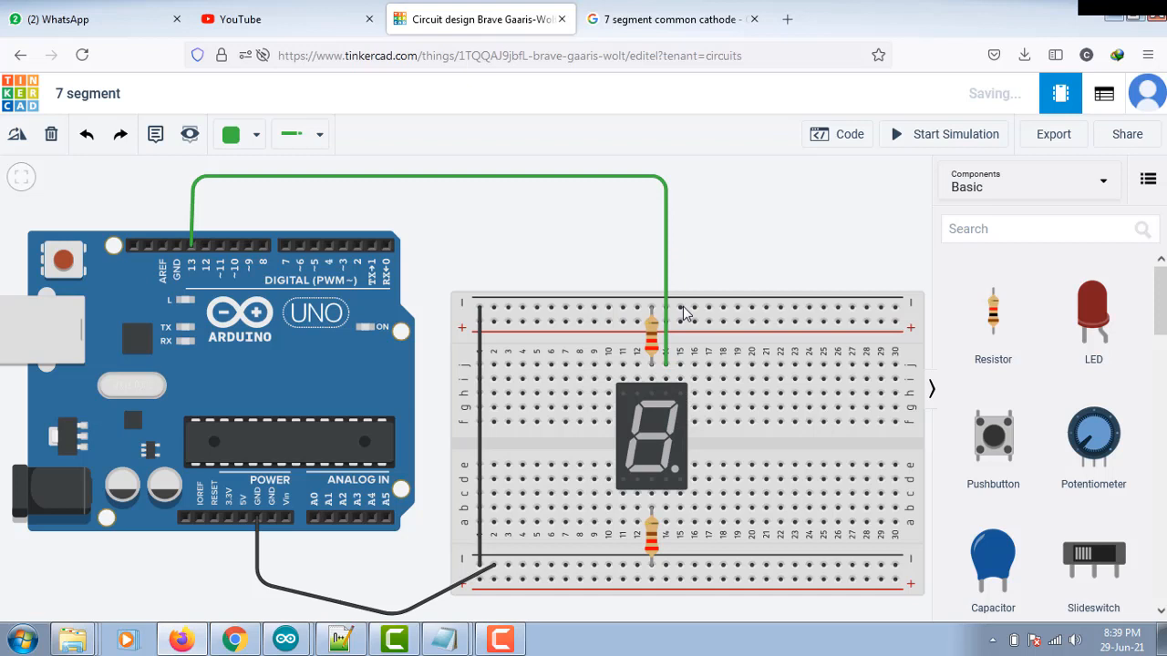
pyautogui.click(668, 384)
pyautogui.click(671, 366)
# Step: Join the display's upper and lower common pins to breadboard column 13 with short black wires
pyautogui.click(655, 390)
pyautogui.click(651, 380)
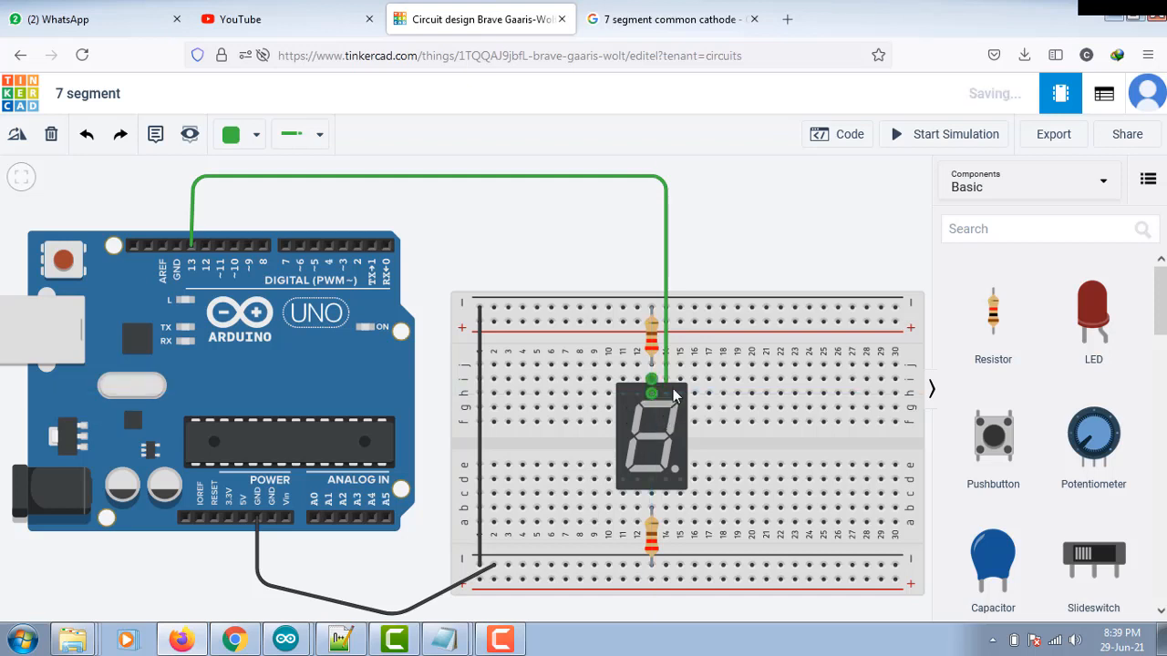
pyautogui.click(236, 135)
pyautogui.click(272, 191)
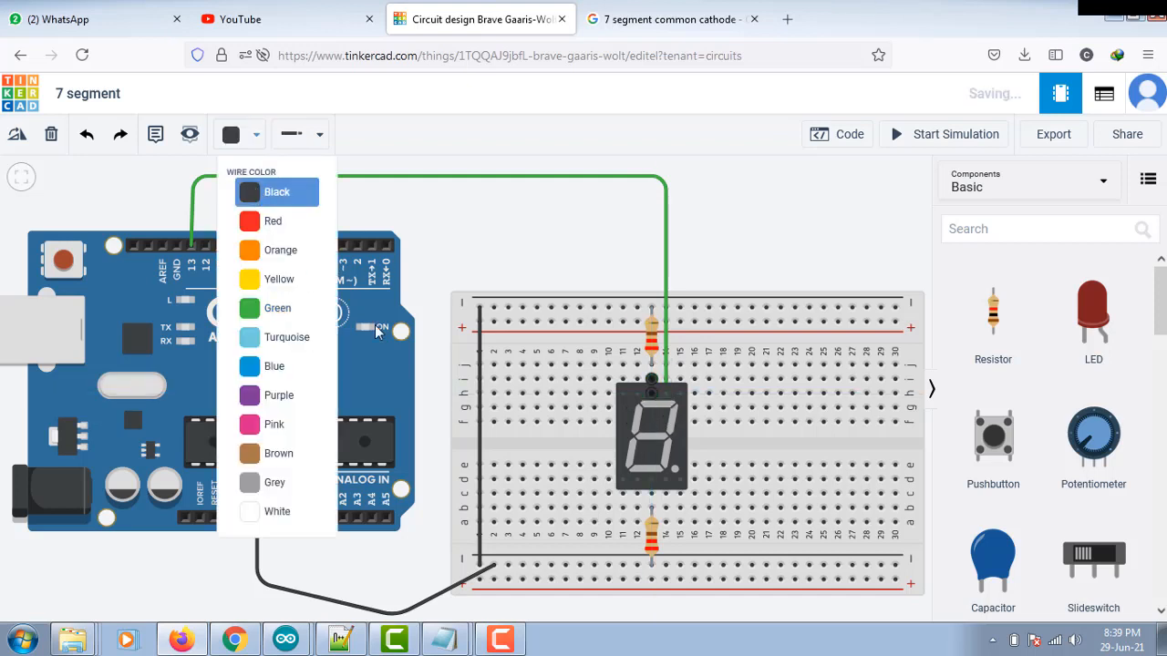
pyautogui.click(623, 553)
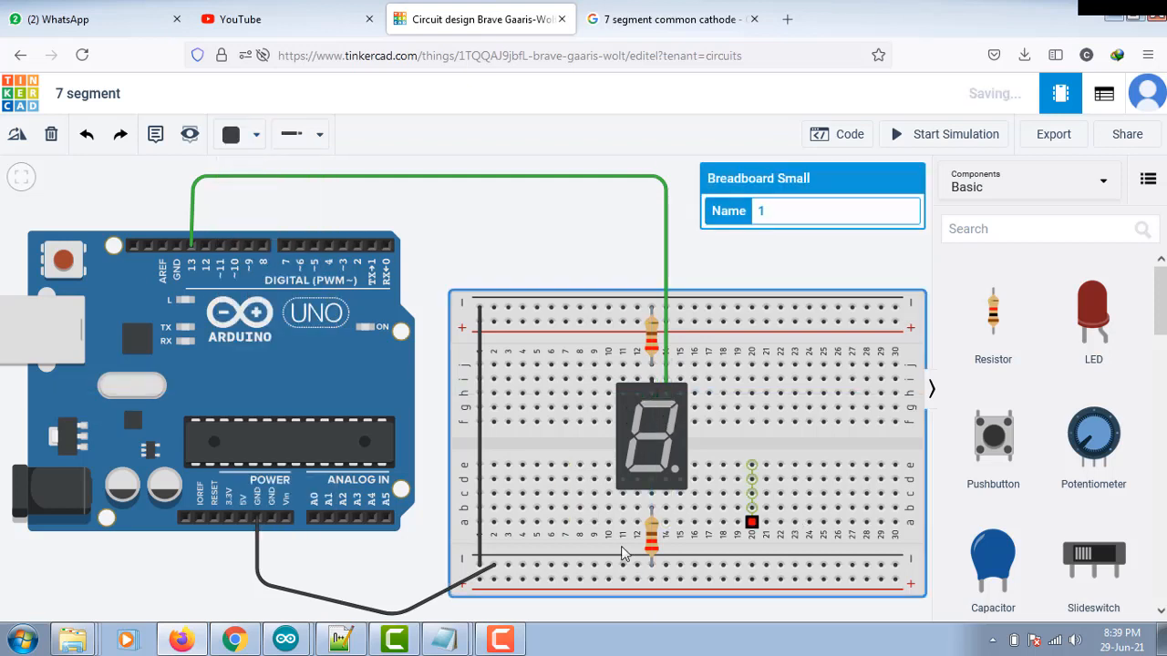
pyautogui.click(651, 482)
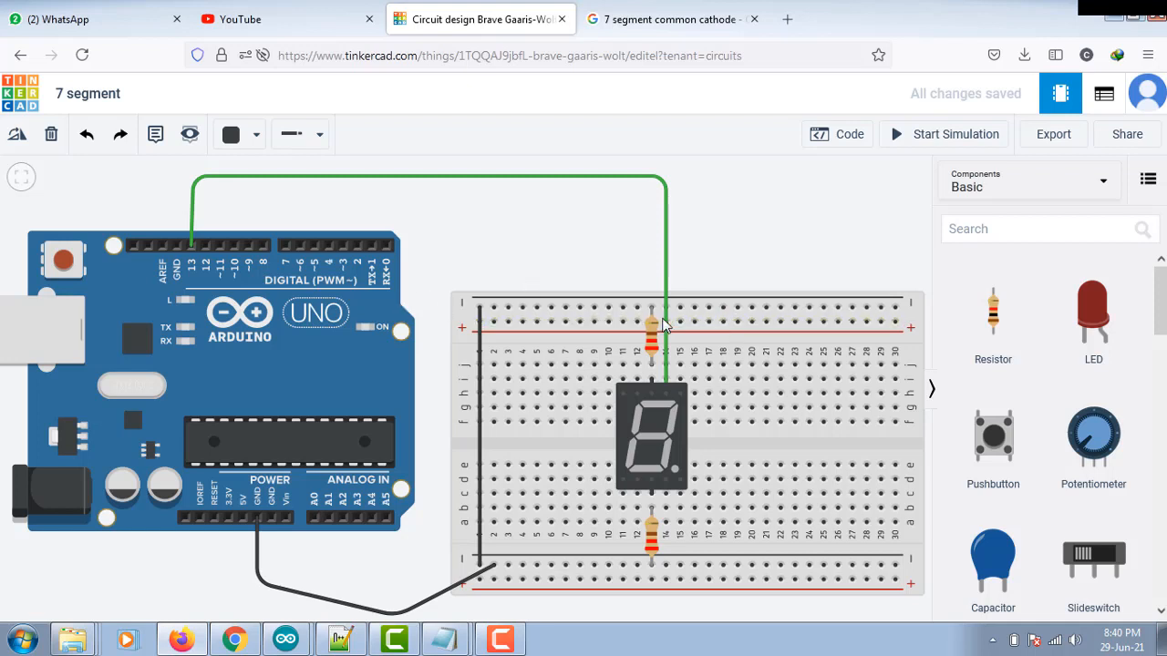
# Step: Wire the display's segment B pin at column 15 to Arduino pin 12, routed above the boards, and colour it green
pyautogui.click(680, 394)
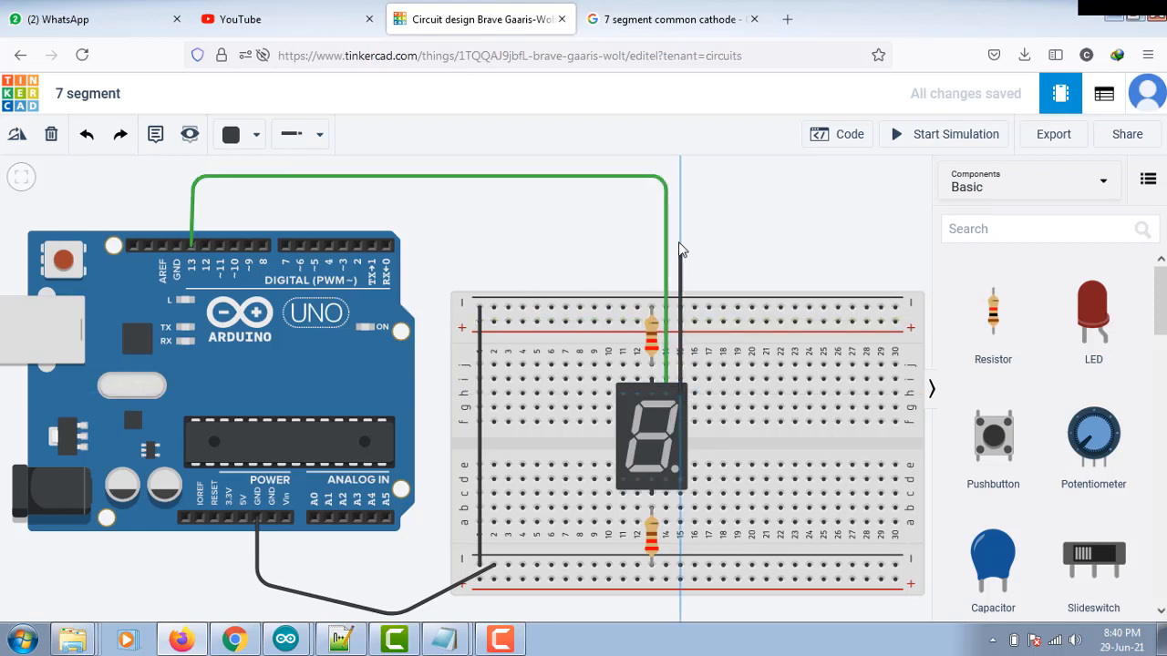
pyautogui.click(680, 208)
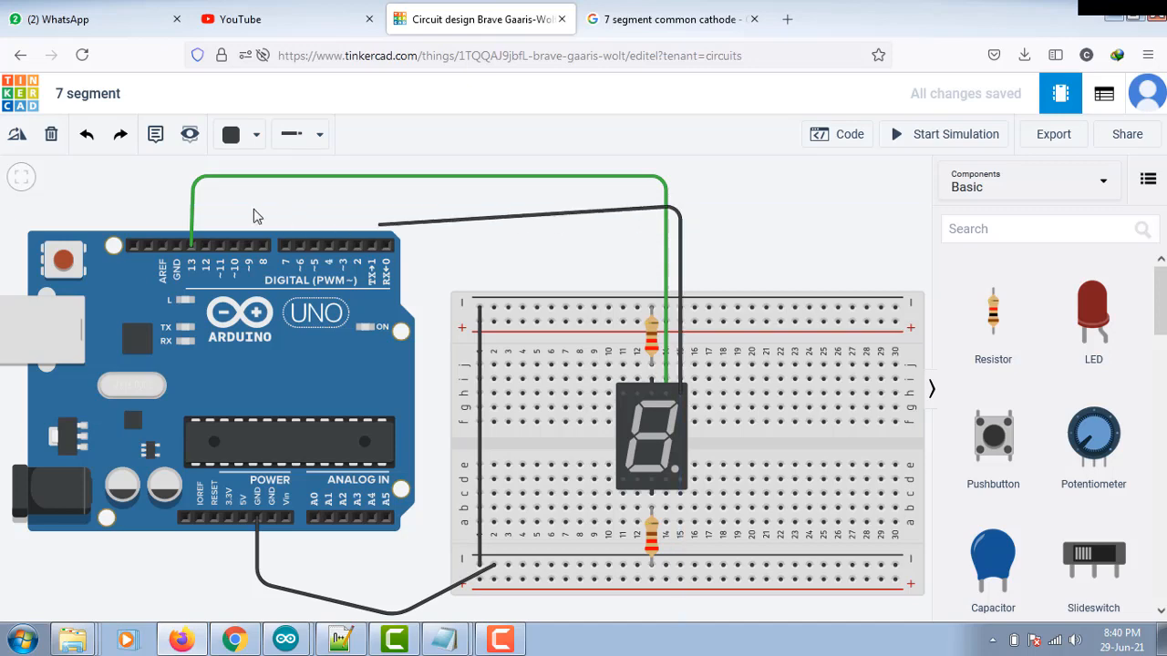
pyautogui.click(206, 192)
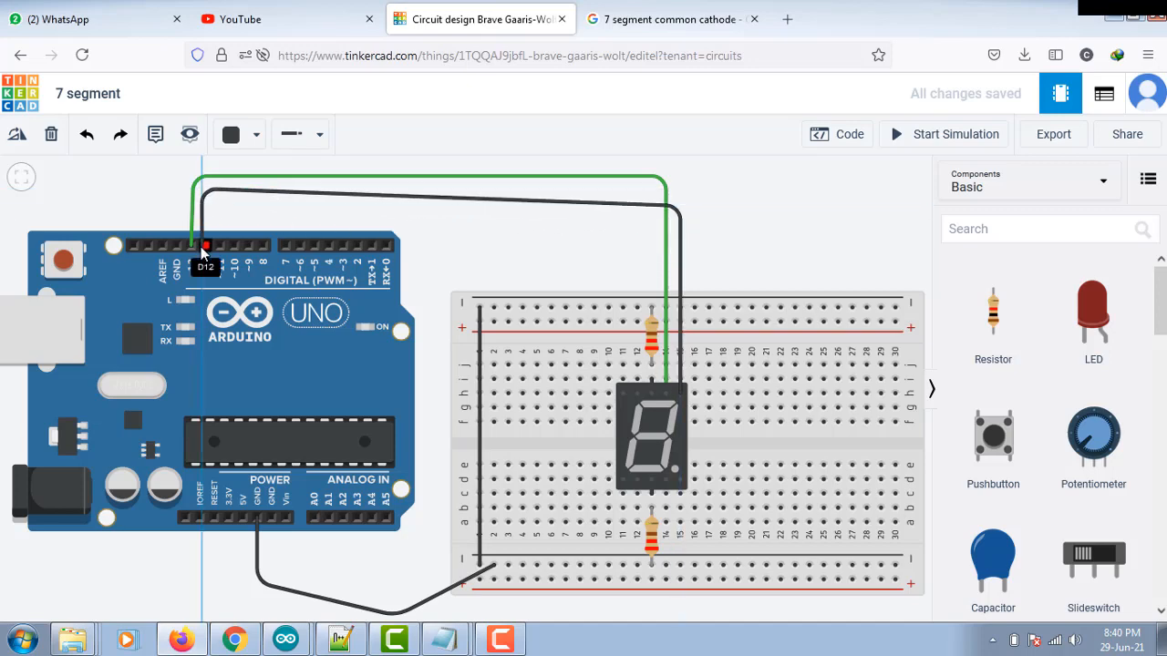
pyautogui.click(205, 245)
pyautogui.click(235, 136)
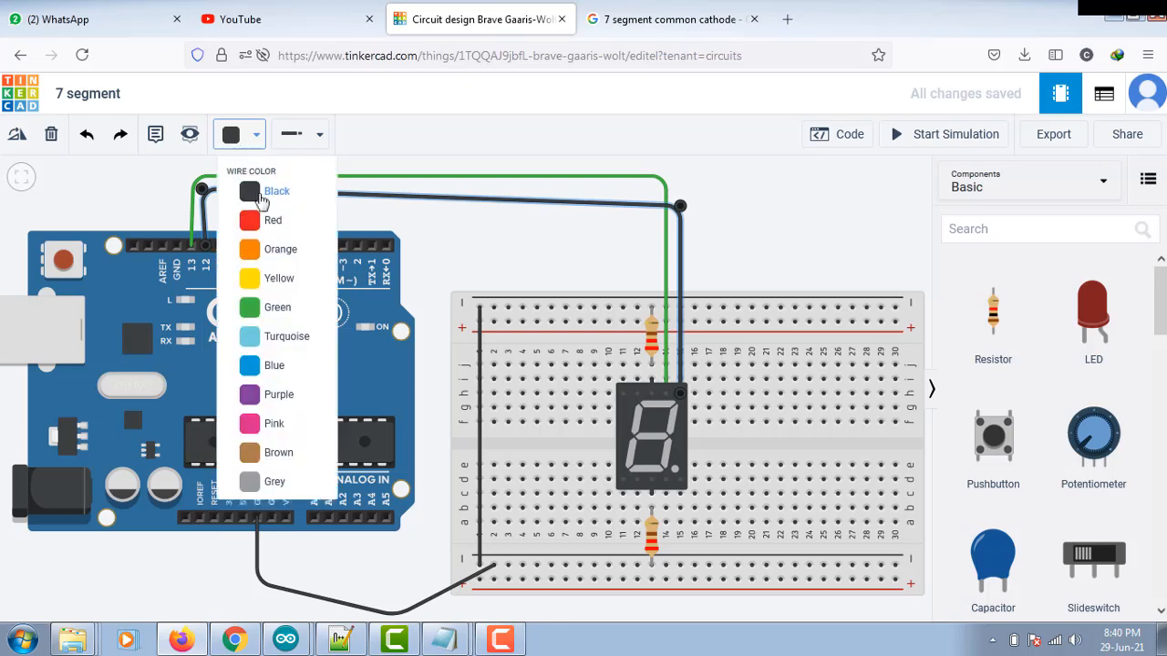
pyautogui.click(265, 305)
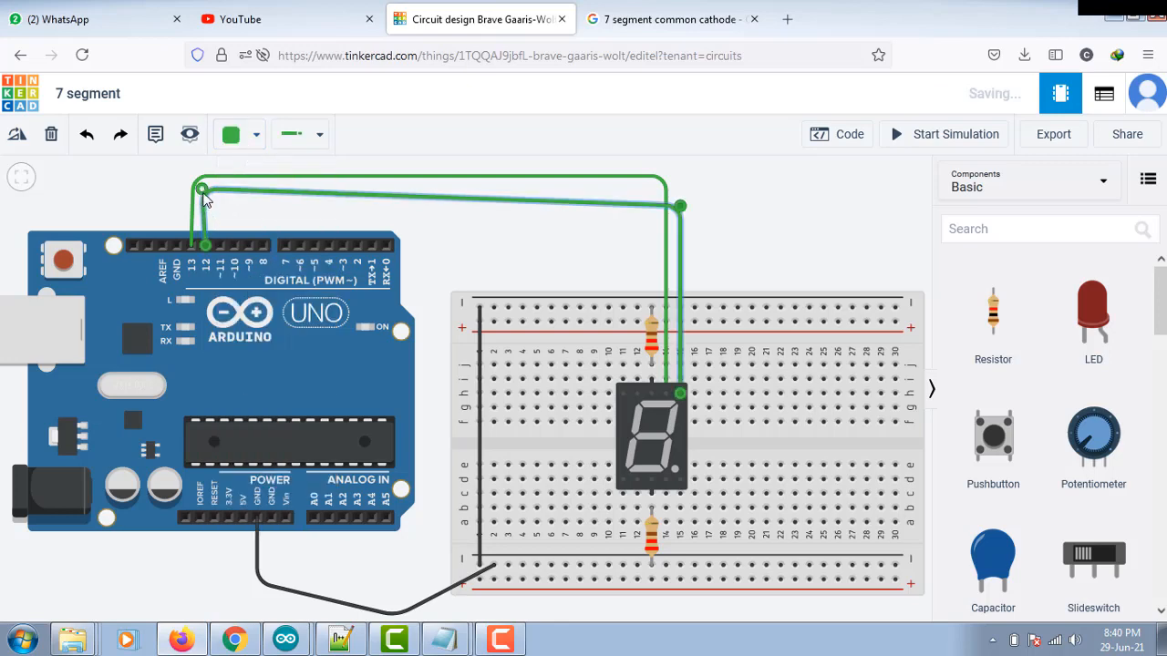
# Step: Adjust the bend points of the pin 12 wire so it runs neatly just beneath the pin 13 wire
pyautogui.click(324, 222)
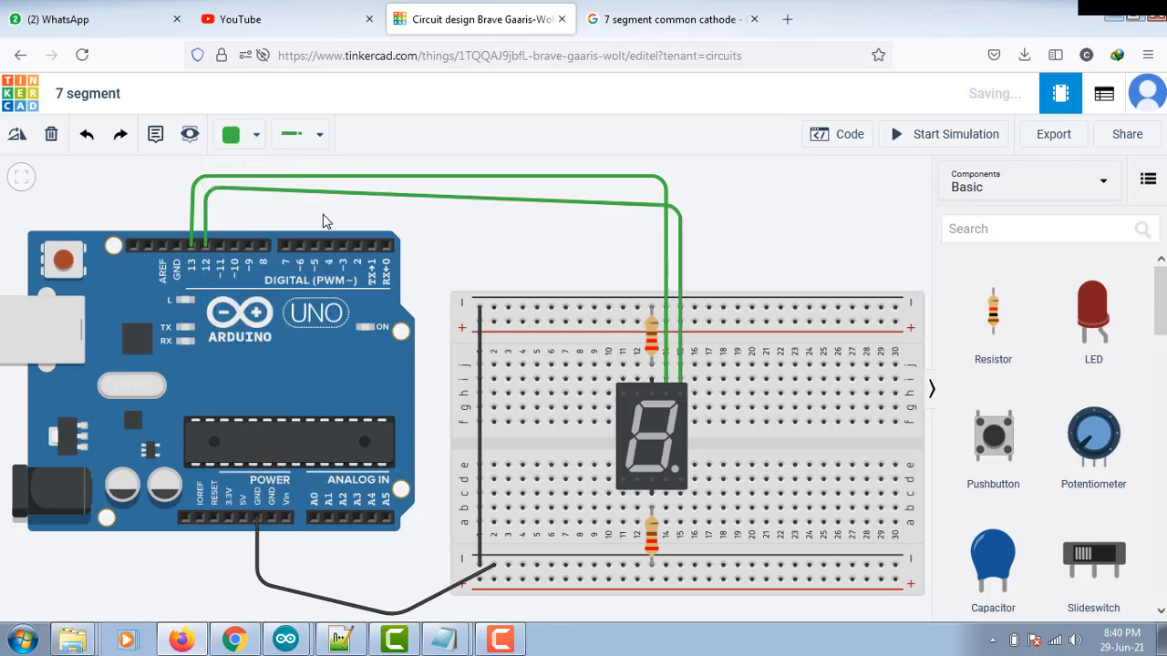
pyautogui.click(681, 213)
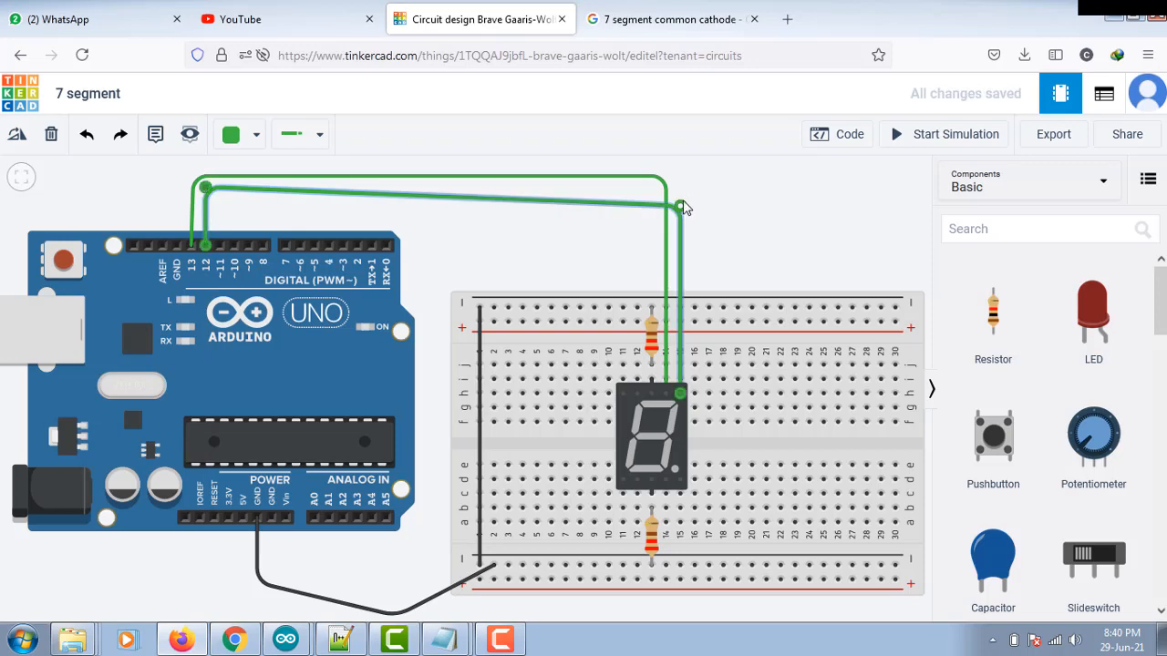
pyautogui.moveTo(683, 207); pyautogui.dragTo(683, 198)
pyautogui.click(703, 211)
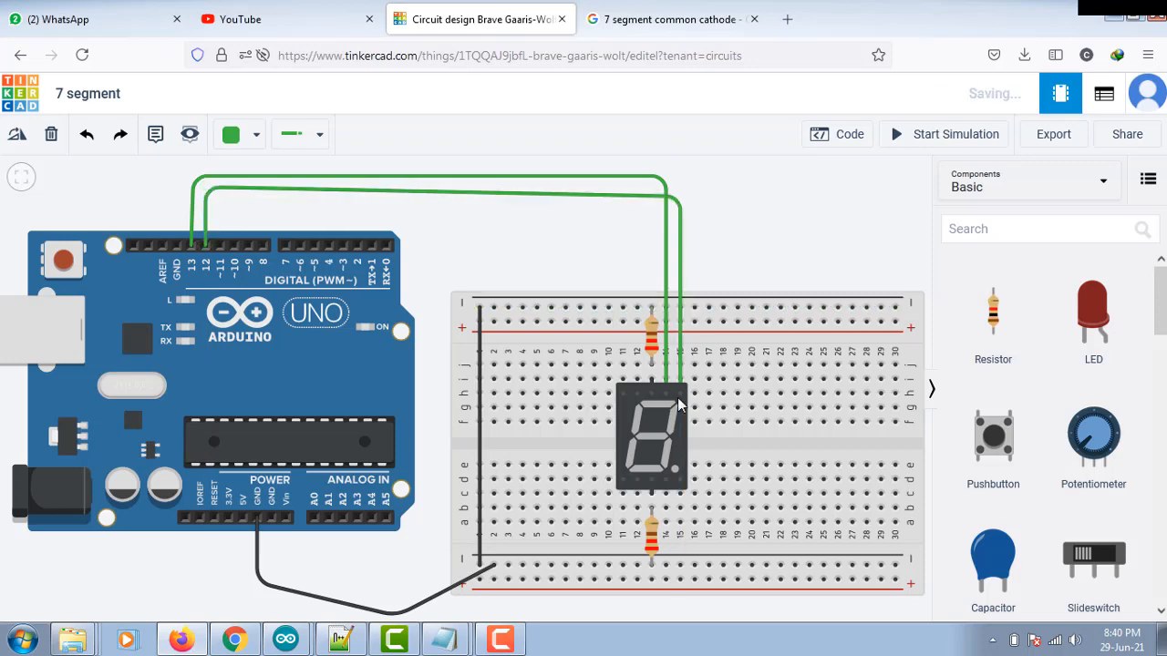
# Step: Connect the display's segment C pin to Arduino pin 11 with green wires, bridging row a from column 14 to column 18
pyautogui.click(666, 502)
pyautogui.click(666, 523)
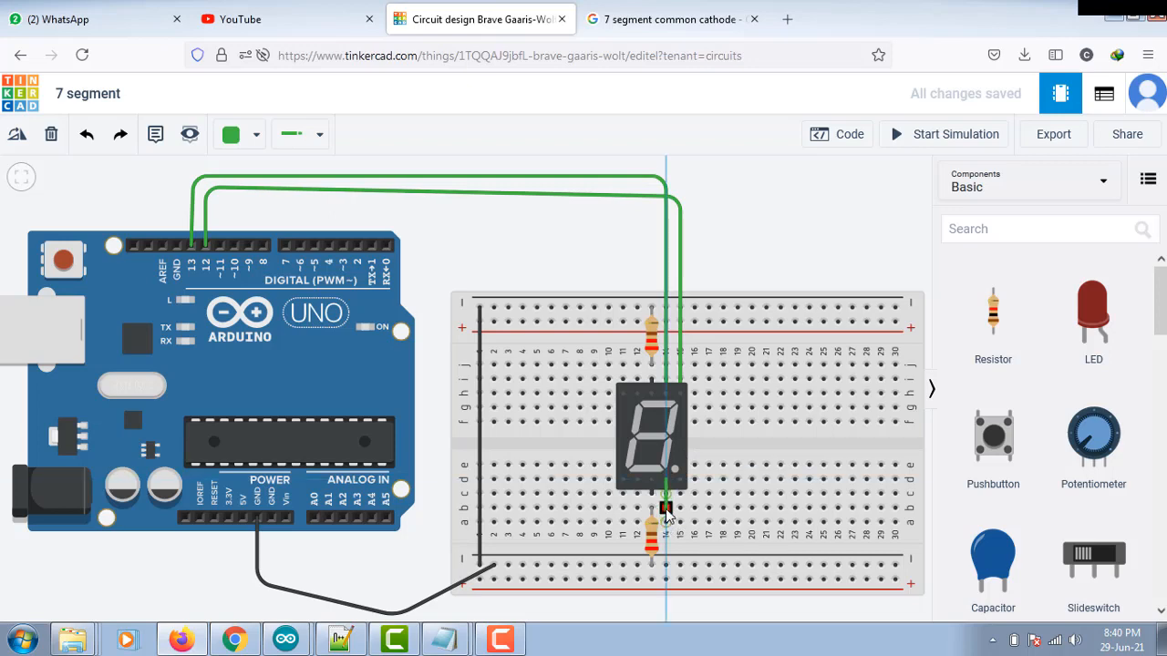
pyautogui.click(723, 522)
pyautogui.click(723, 476)
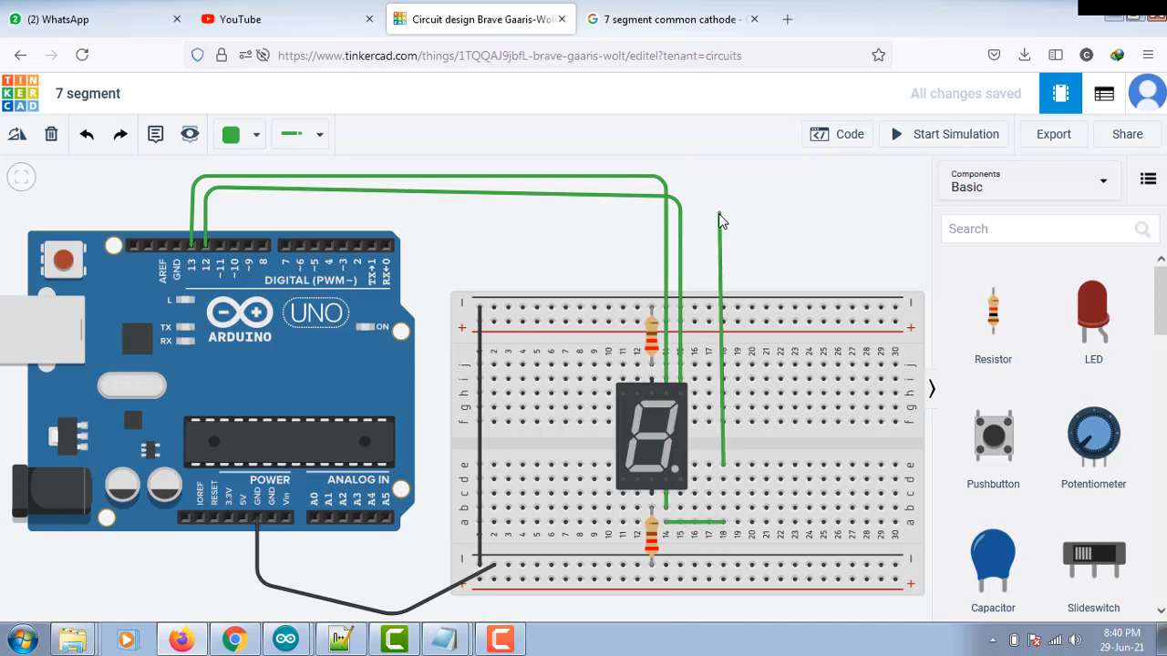
pyautogui.click(723, 217)
pyautogui.click(218, 217)
pyautogui.click(219, 244)
# Step: Connect the display's segment D pin to Arduino pin 10 with green wires, bridging row a from column 12 to column 8
pyautogui.click(637, 488)
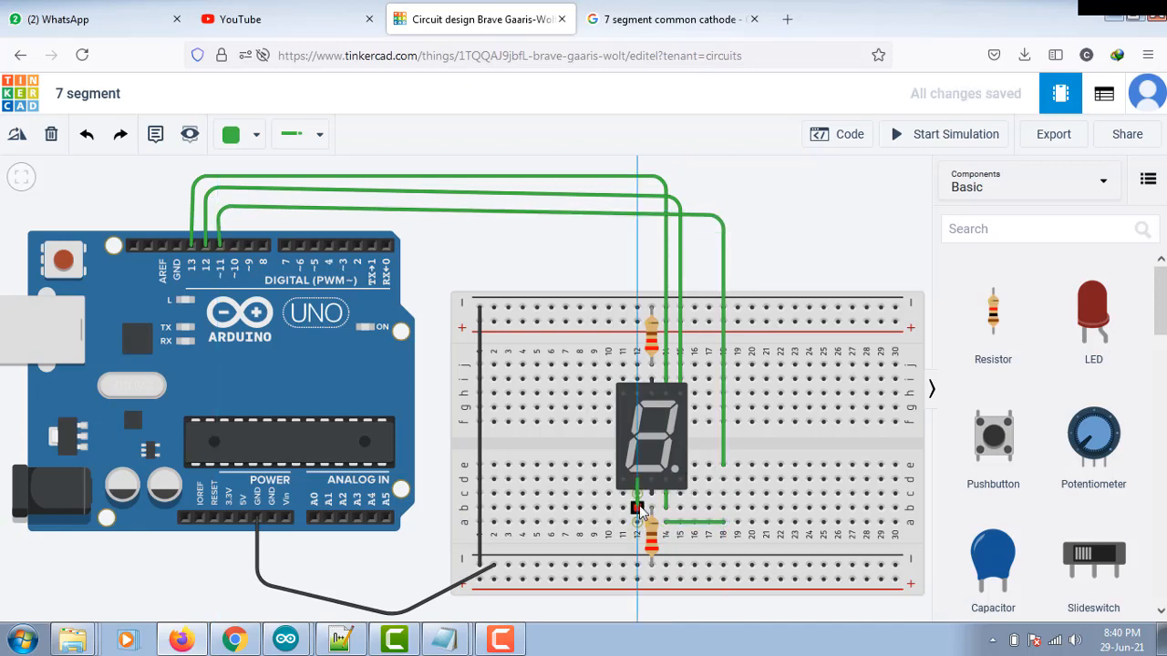
pyautogui.click(637, 522)
pyautogui.click(579, 522)
pyautogui.click(578, 465)
pyautogui.click(579, 223)
pyautogui.click(234, 224)
pyautogui.click(234, 245)
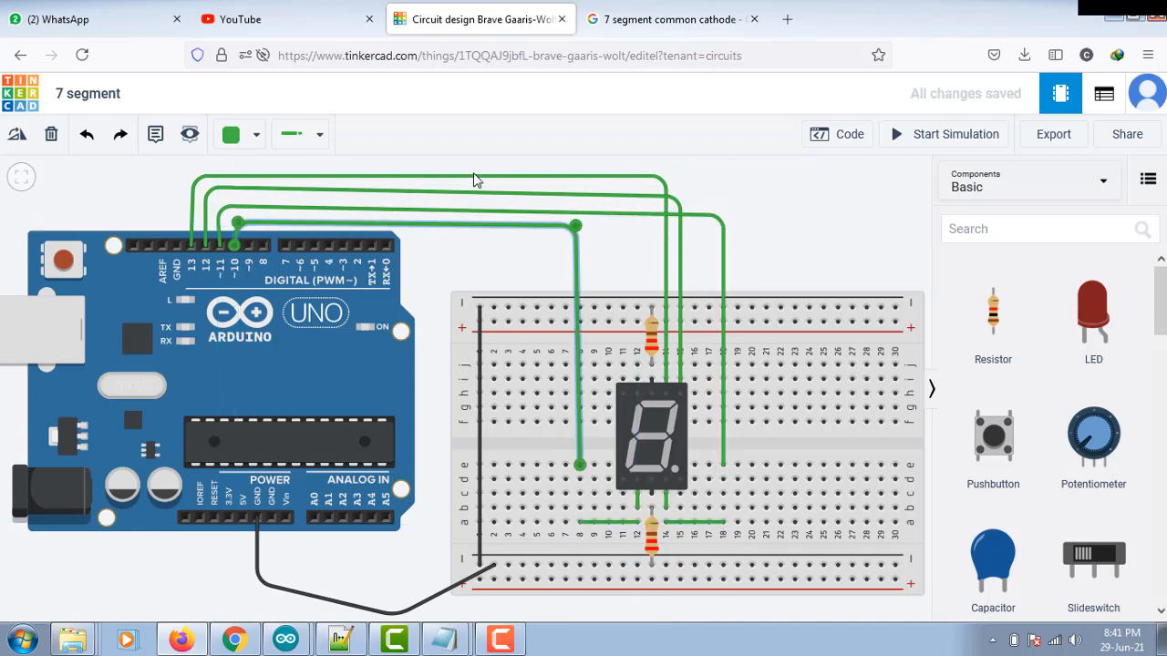
# Step: Raise the horizontal runs of the green wires on pins 13 to 10 to free space above the Arduino
pyautogui.scroll(-4, 443, 182)
pyautogui.moveTo(401, 262); pyautogui.dragTo(401, 280)
pyautogui.click(383, 265)
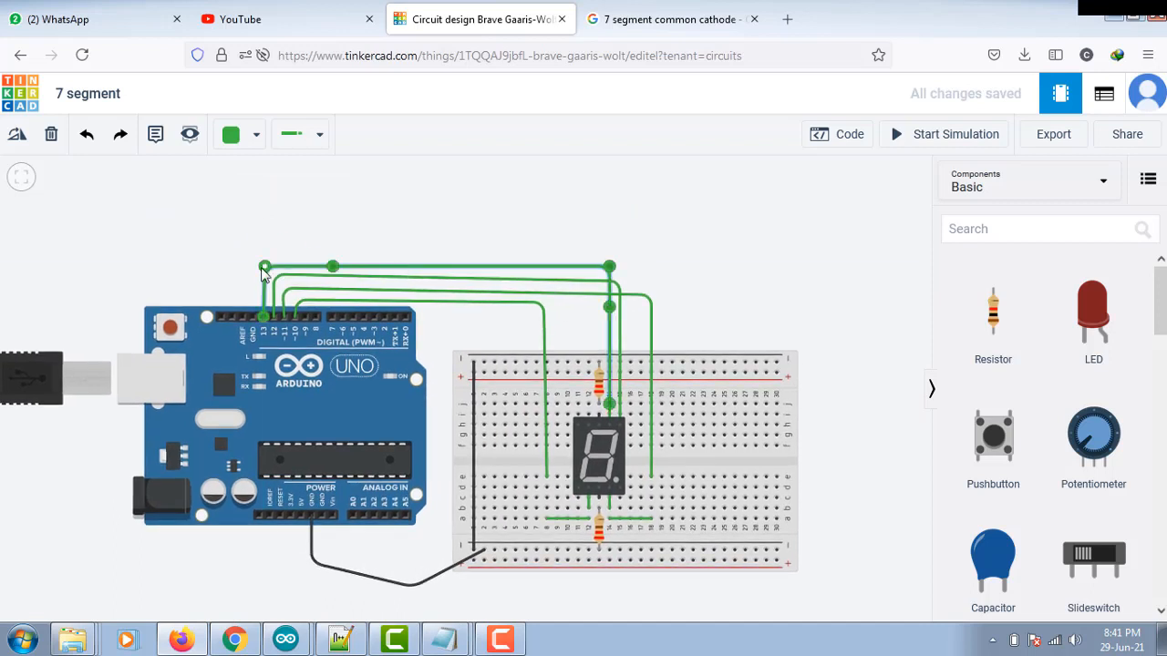
pyautogui.moveTo(265, 267); pyautogui.dragTo(263, 202)
pyautogui.moveTo(331, 265); pyautogui.dragTo(326, 203)
pyautogui.moveTo(609, 265); pyautogui.dragTo(609, 202)
pyautogui.click(547, 280)
pyautogui.moveTo(547, 280); pyautogui.dragTo(531, 240)
pyautogui.moveTo(517, 302); pyautogui.dragTo(517, 251)
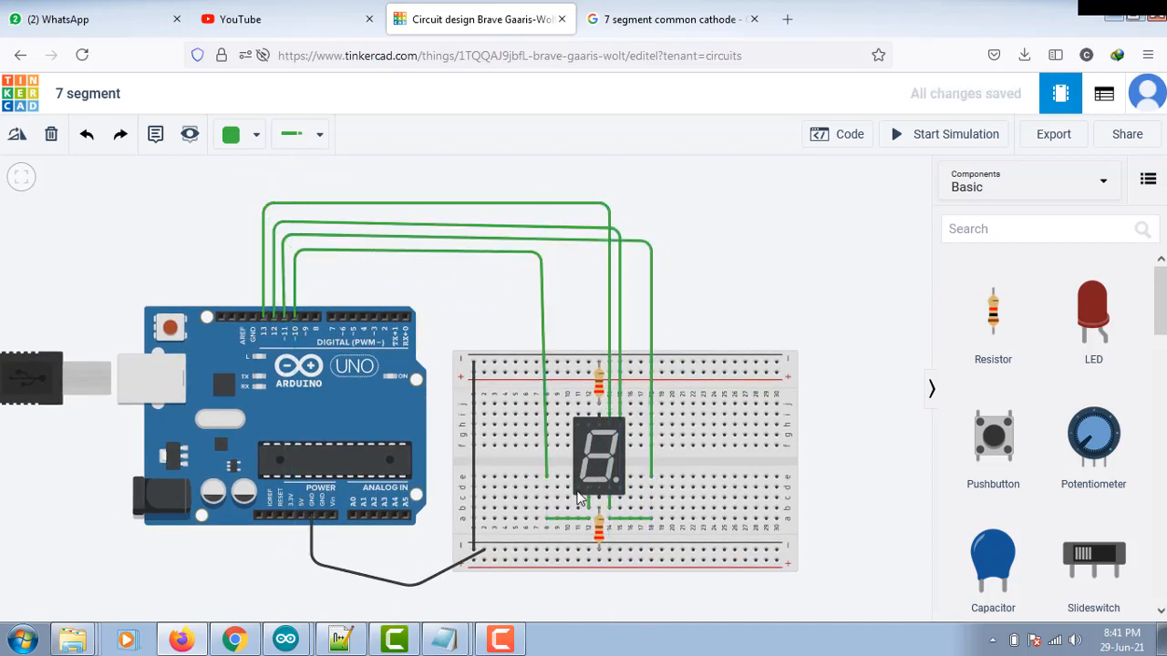
# Step: Connect the display's segment E column to Arduino pin 9, bridging row b from column 11 to column 6 in green
pyautogui.click(579, 508)
pyautogui.click(525, 507)
pyautogui.click(525, 263)
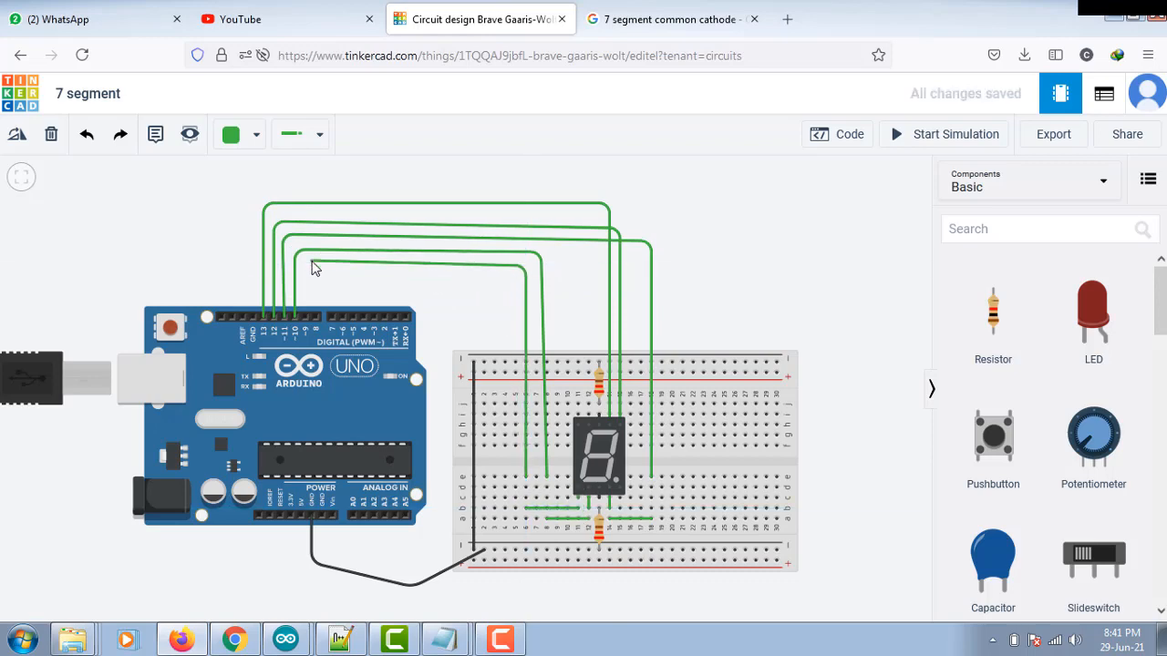
pyautogui.click(307, 263)
pyautogui.click(306, 317)
# Step: Run a green wire from the display's segment F pin at column 12 to Arduino pin 8
pyautogui.scroll(2, 584, 422)
pyautogui.click(586, 422)
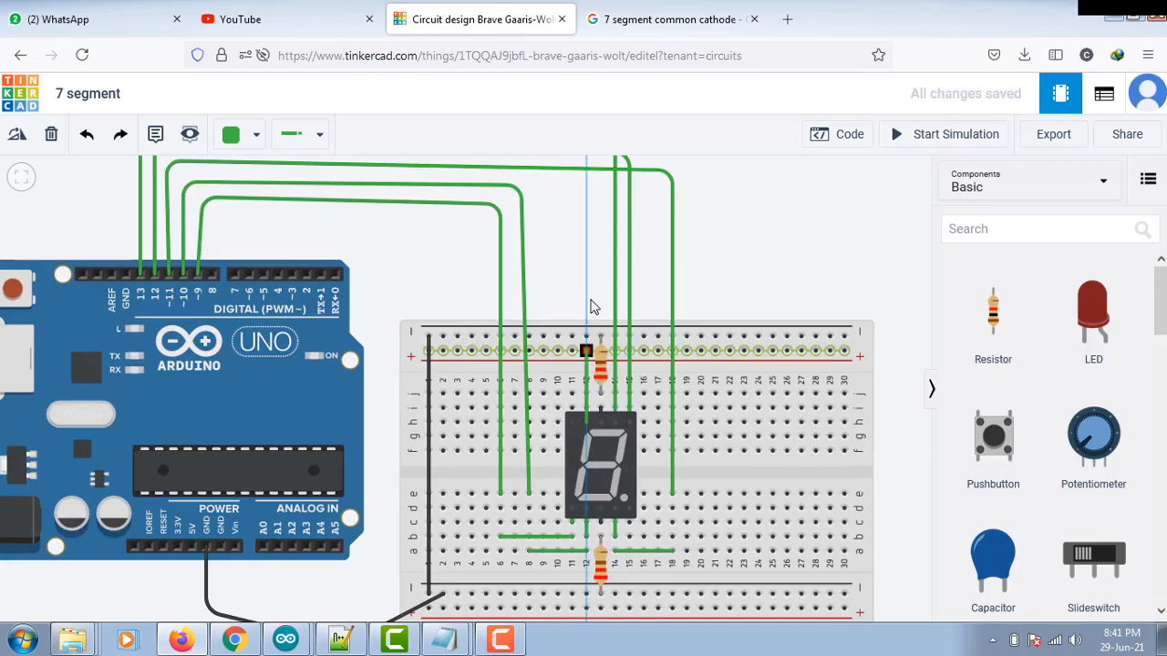
pyautogui.click(576, 218)
pyautogui.click(217, 219)
pyautogui.click(213, 275)
# Step: Run a green wire from the display's segment G pin at column 11 to Arduino pin 7
pyautogui.click(571, 422)
pyautogui.click(559, 245)
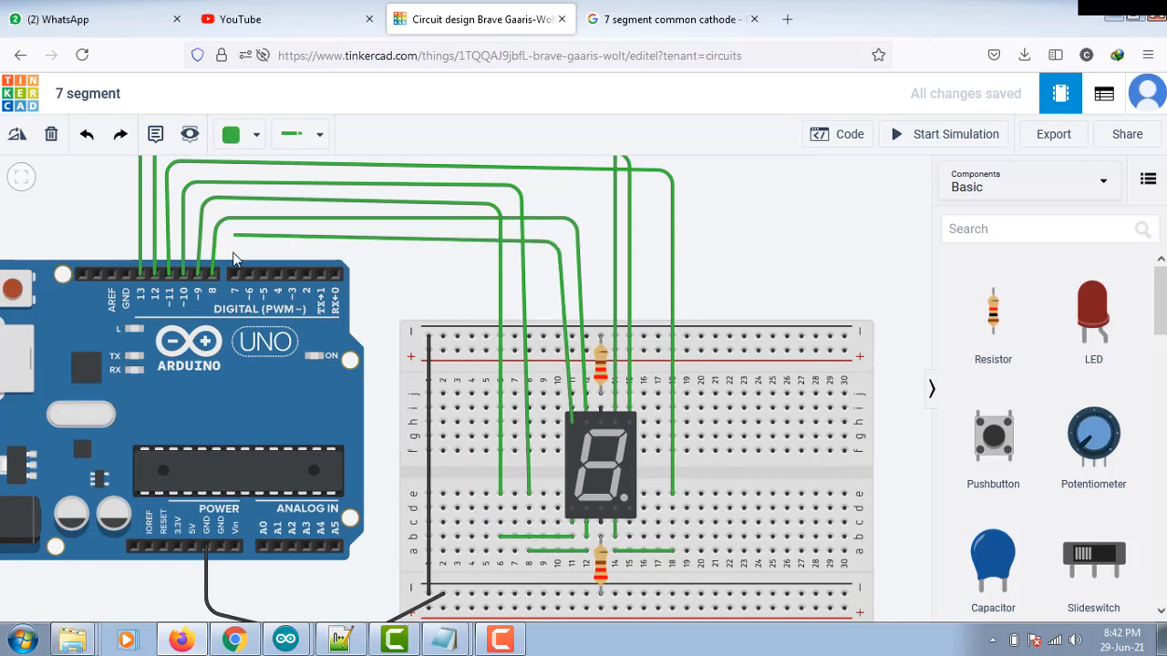
pyautogui.click(235, 274)
# Step: Connect the display's decimal point column to Arduino pin 6, bridging row b from column 15 to column 20 in green
pyautogui.click(629, 540)
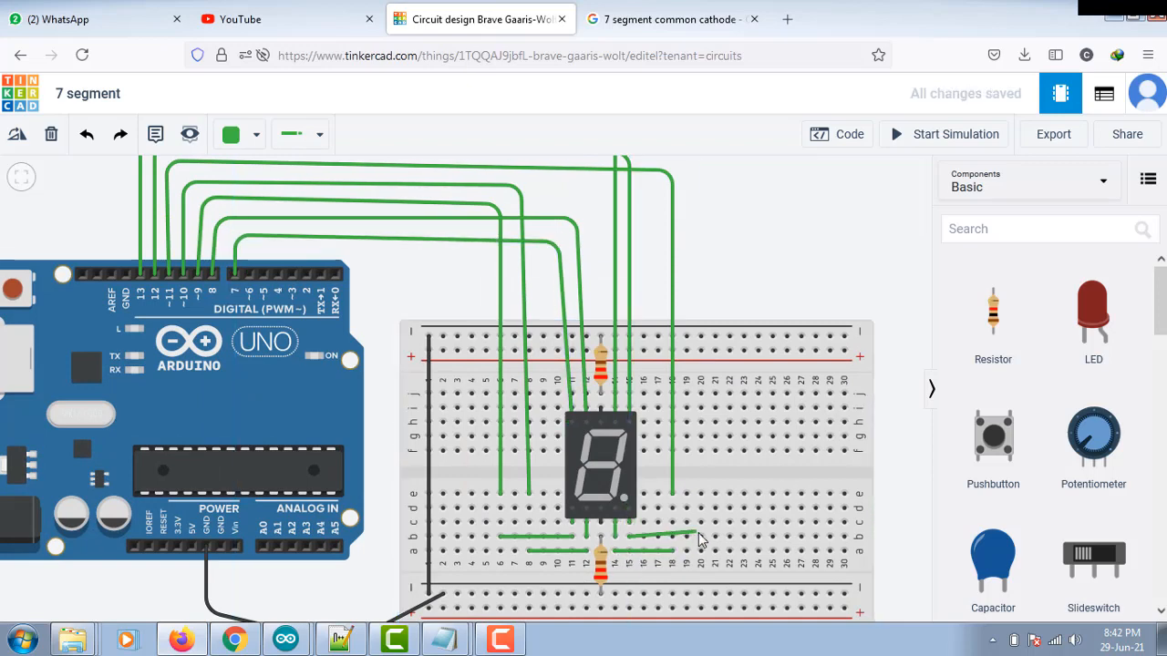
pyautogui.click(700, 537)
pyautogui.click(701, 248)
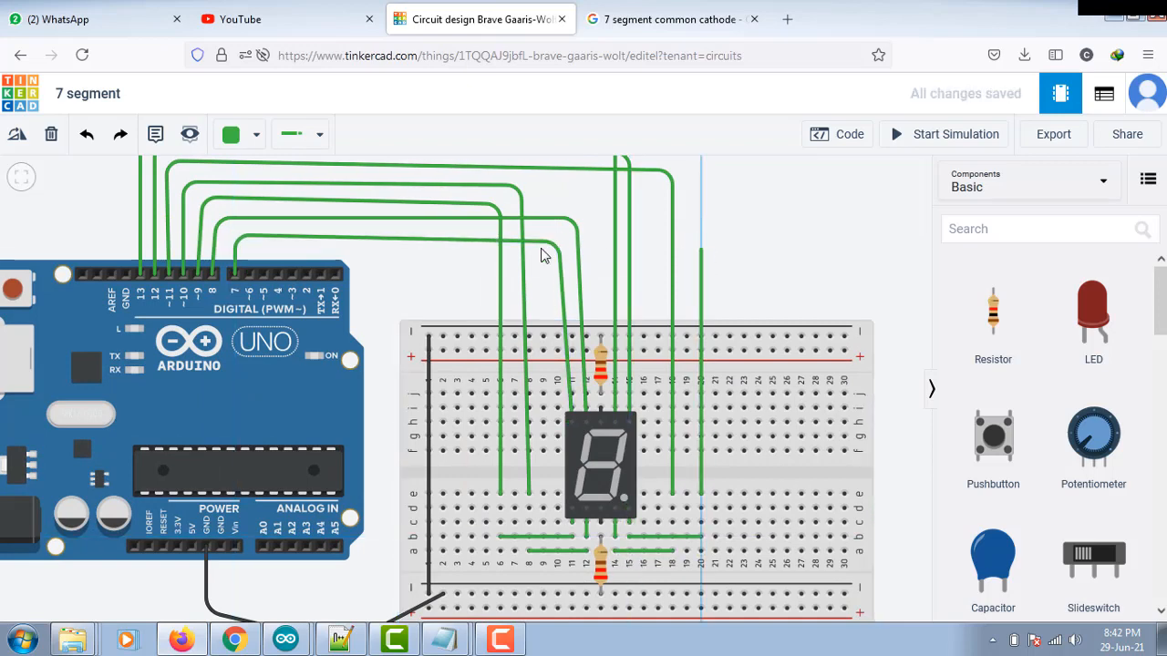
pyautogui.click(249, 251)
pyautogui.click(249, 274)
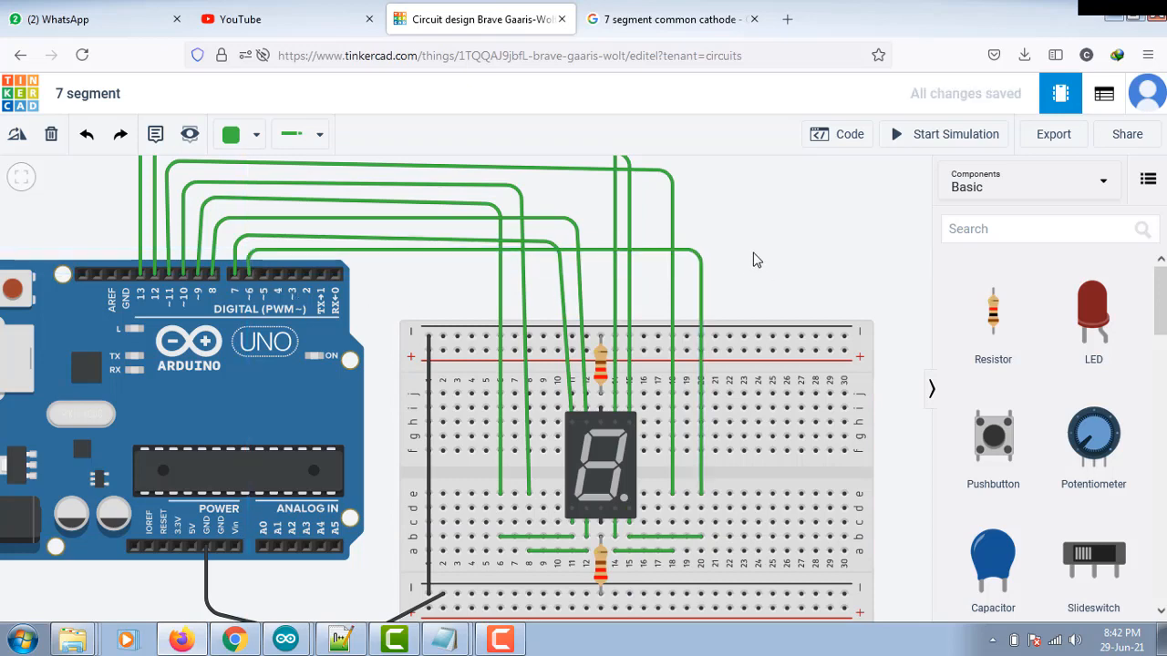
pyautogui.scroll(-1, 755, 258)
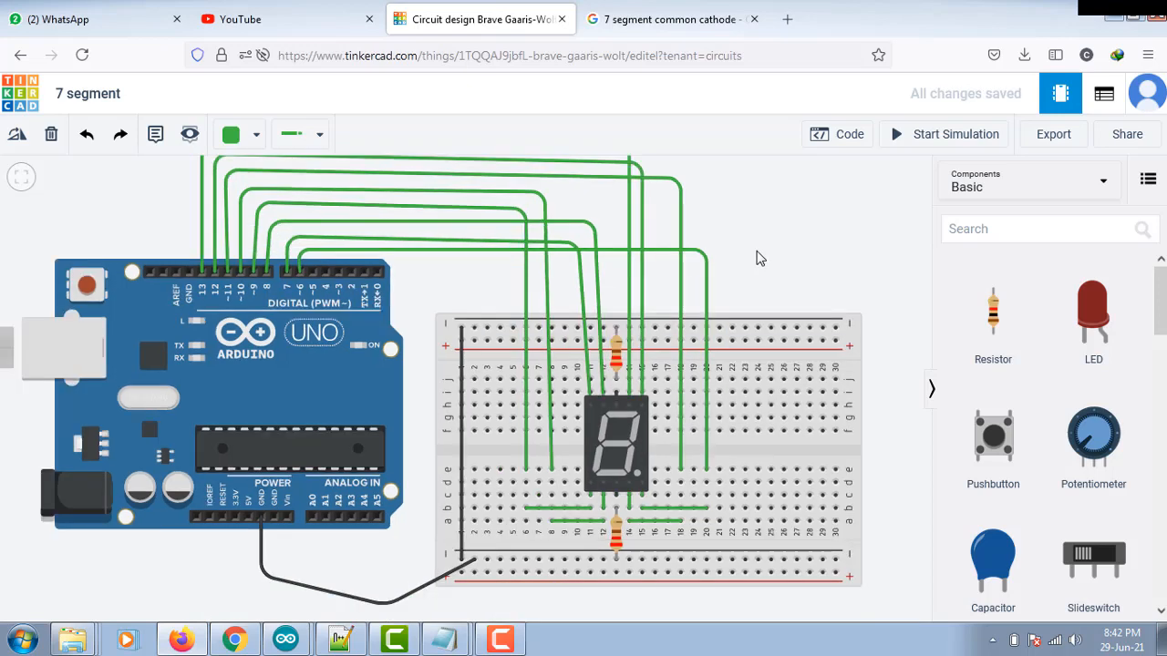
# Step: Straighten the black ground wire between the Arduino GND pin and the breadboard's lower negative rail by moving its two bend points
pyautogui.scroll(-1, 755, 258)
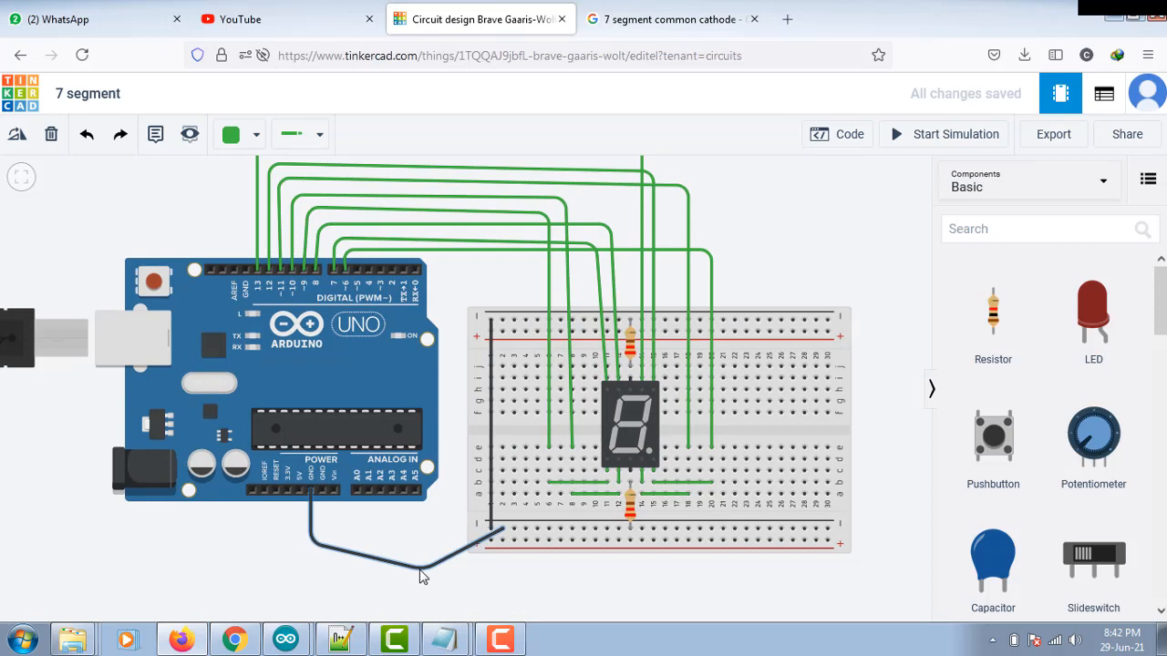
pyautogui.moveTo(422, 576); pyautogui.dragTo(423, 533)
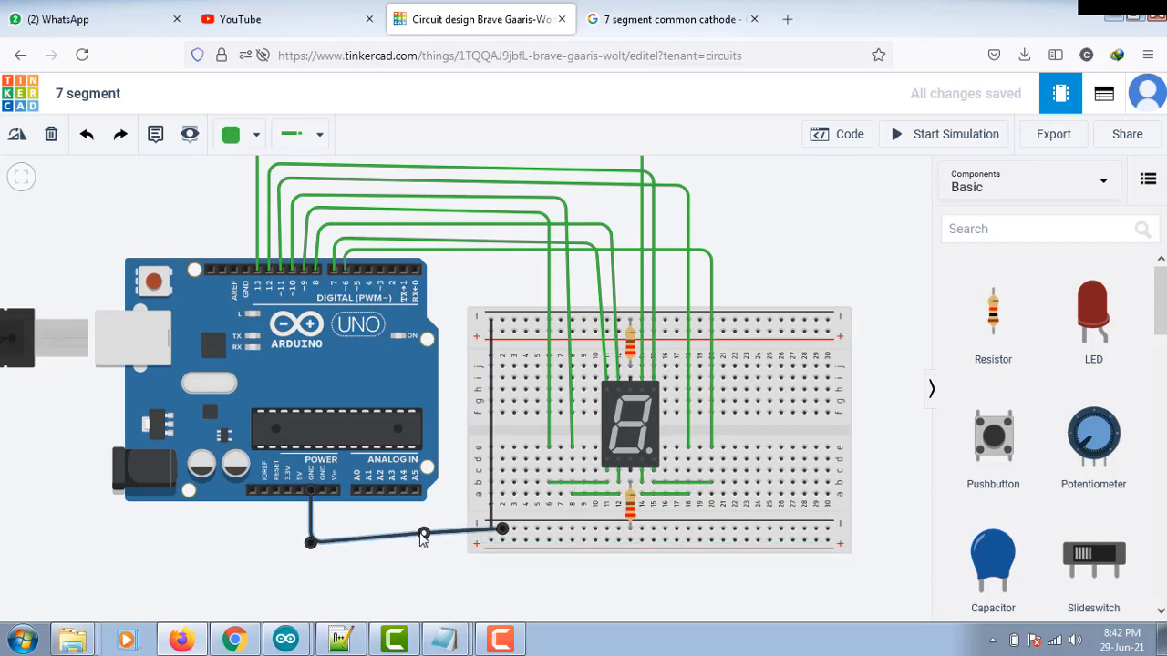
pyautogui.moveTo(311, 547); pyautogui.dragTo(311, 533)
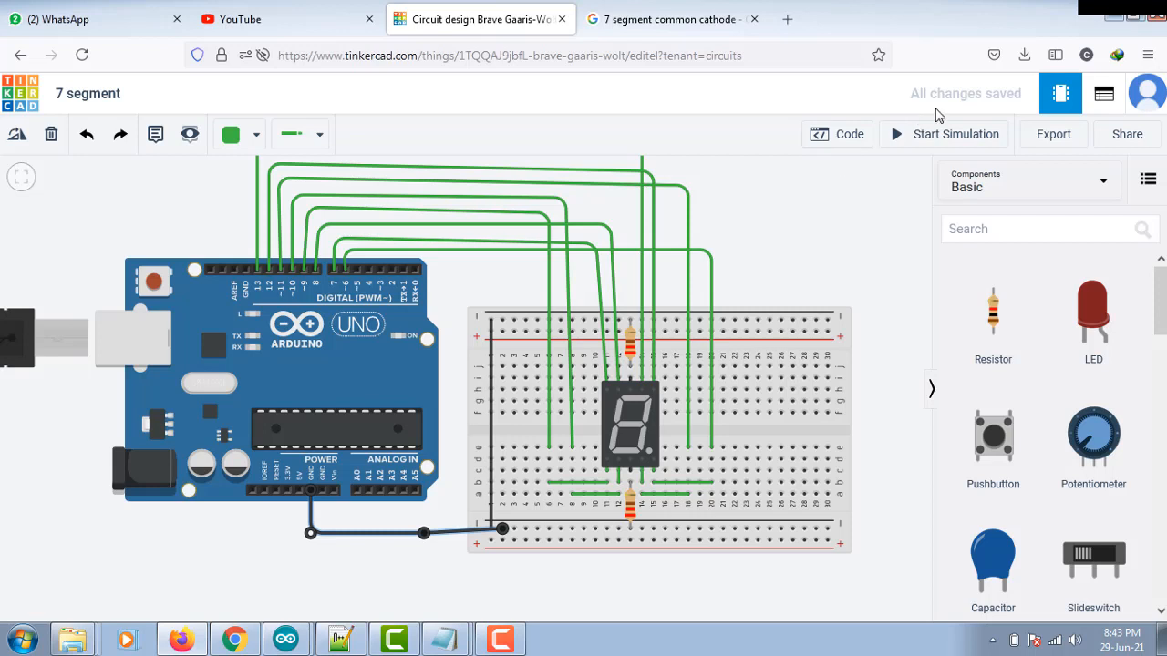
# Step: Open the Arduino's code editor and switch it from Blocks to Text mode
pyautogui.click(848, 137)
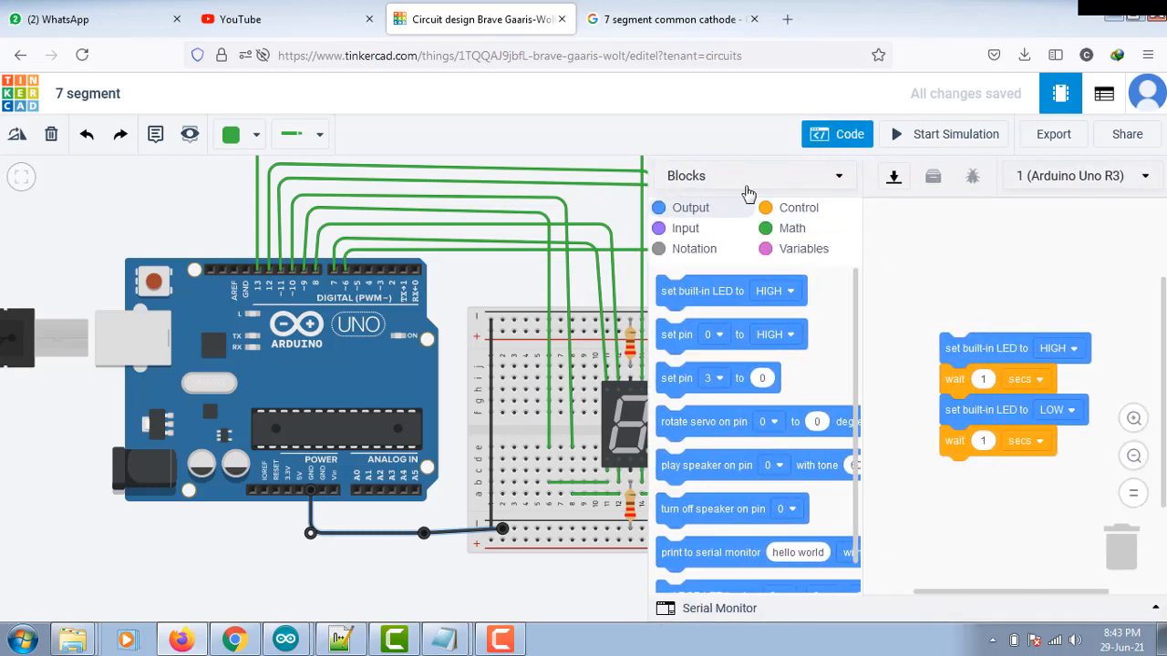
pyautogui.click(732, 177)
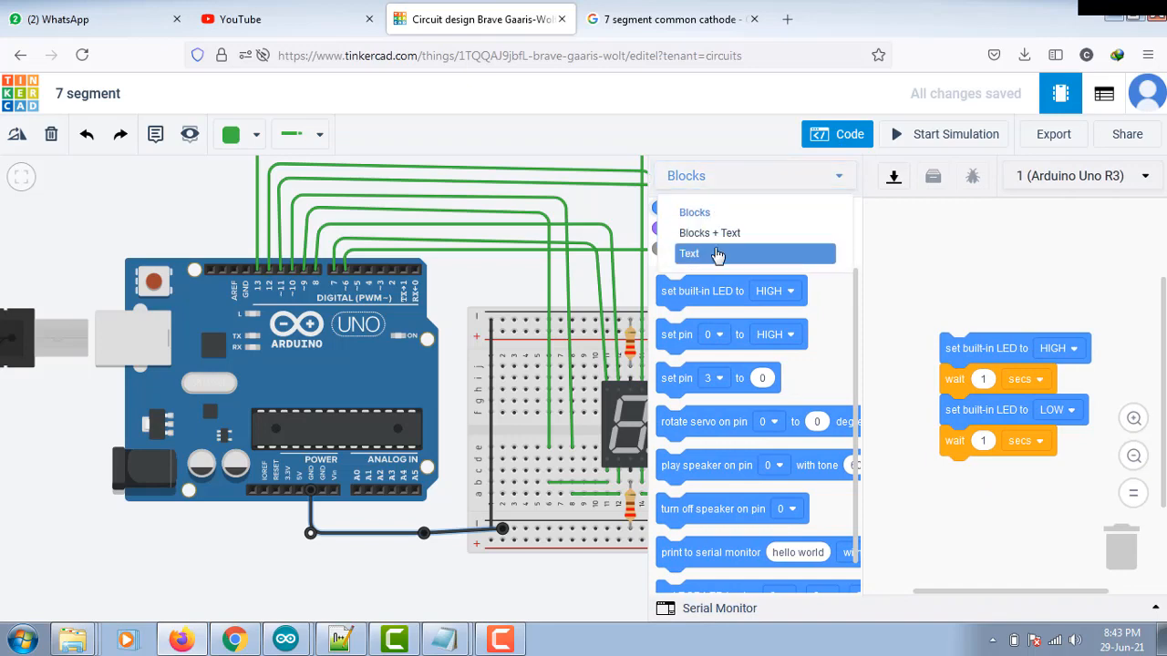
pyautogui.click(722, 256)
pyautogui.click(626, 265)
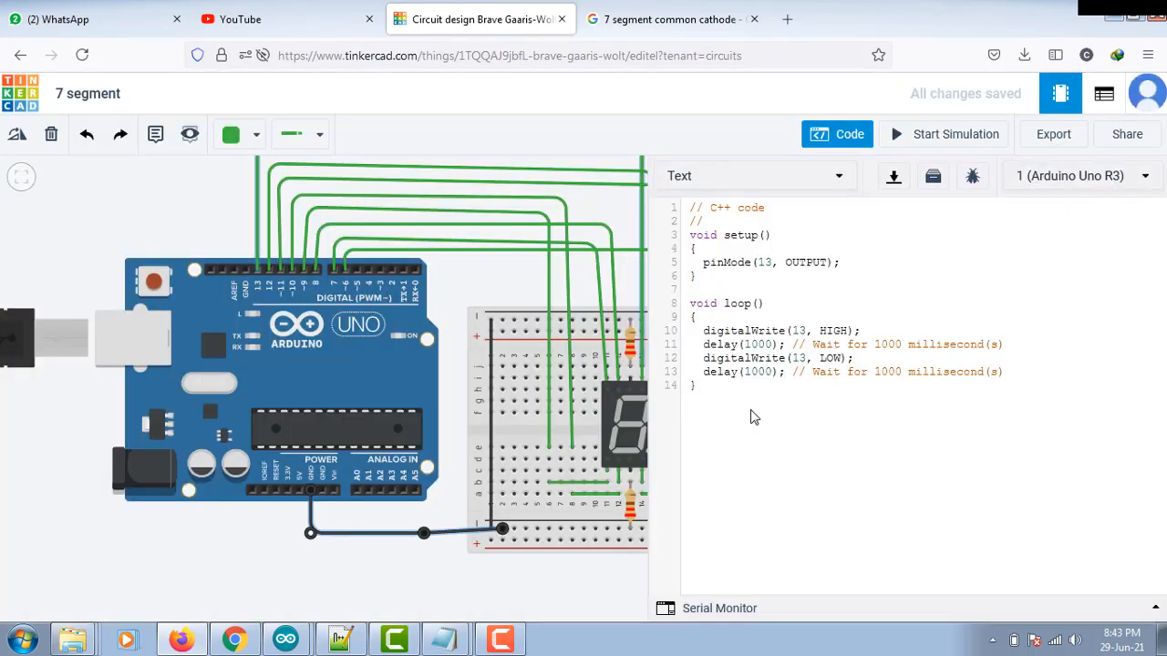
# Step: Replace the default code with the copied 7 segment sketch that assigns A to H to pins 13 to 6 and displays zero to nine
pyautogui.moveTo(727, 404); pyautogui.dragTo(686, 203)
pyautogui.press('BackSpace')
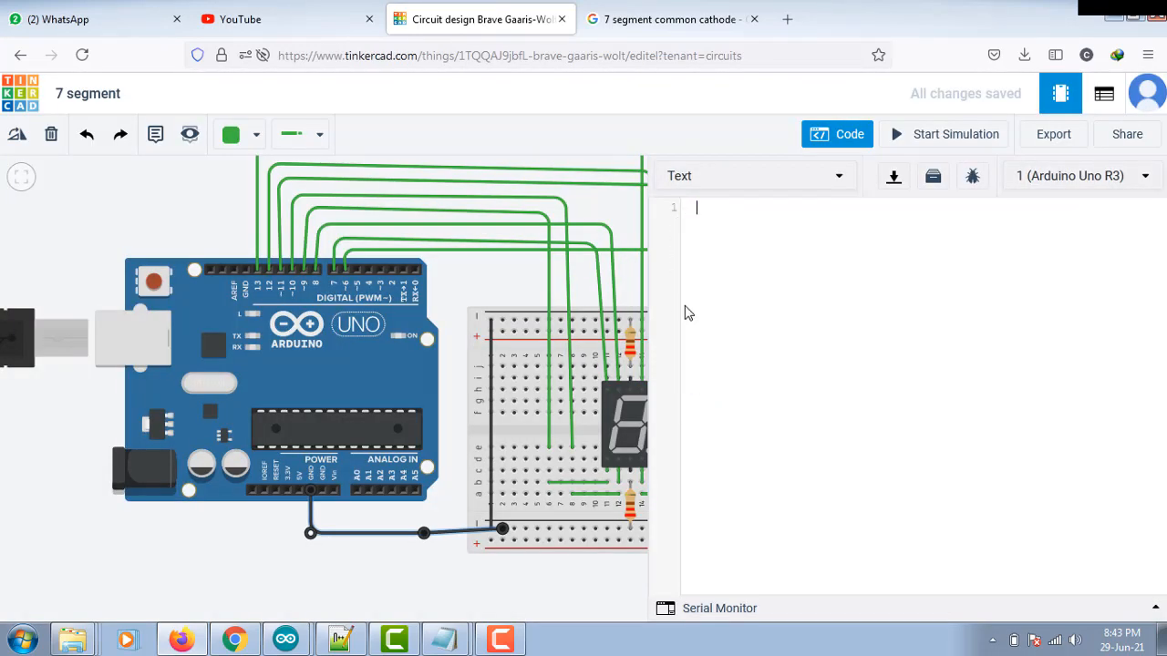
pyautogui.hotkey('ctrl', 'v')
pyautogui.scroll(20, 842, 388)
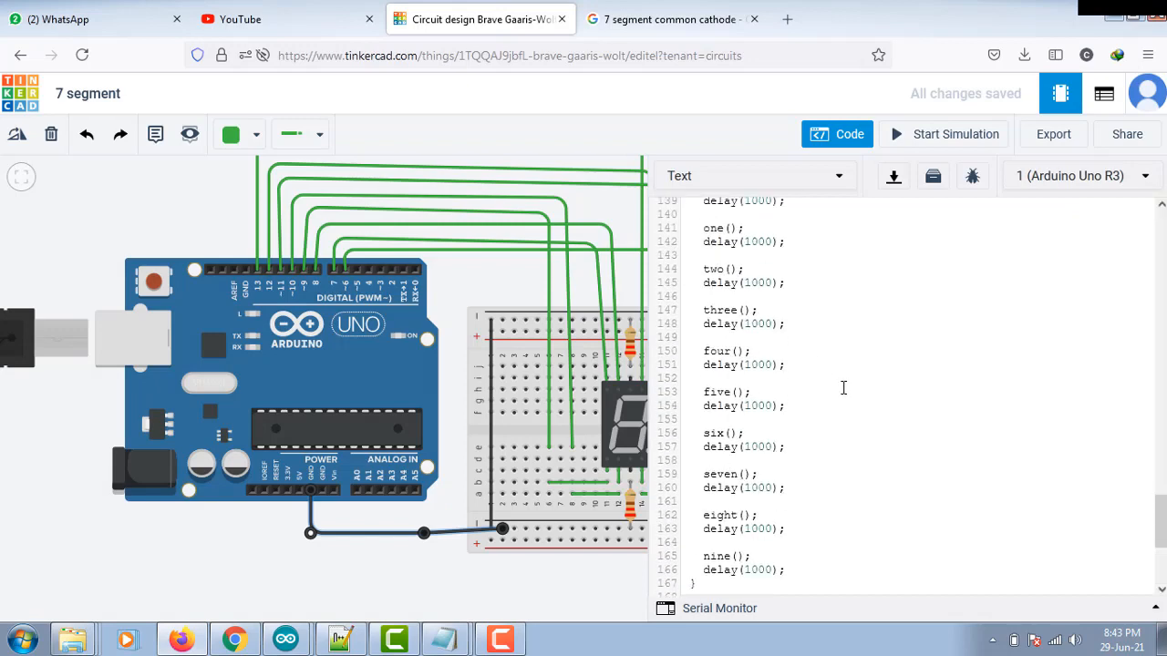
pyautogui.scroll(3, 843, 388)
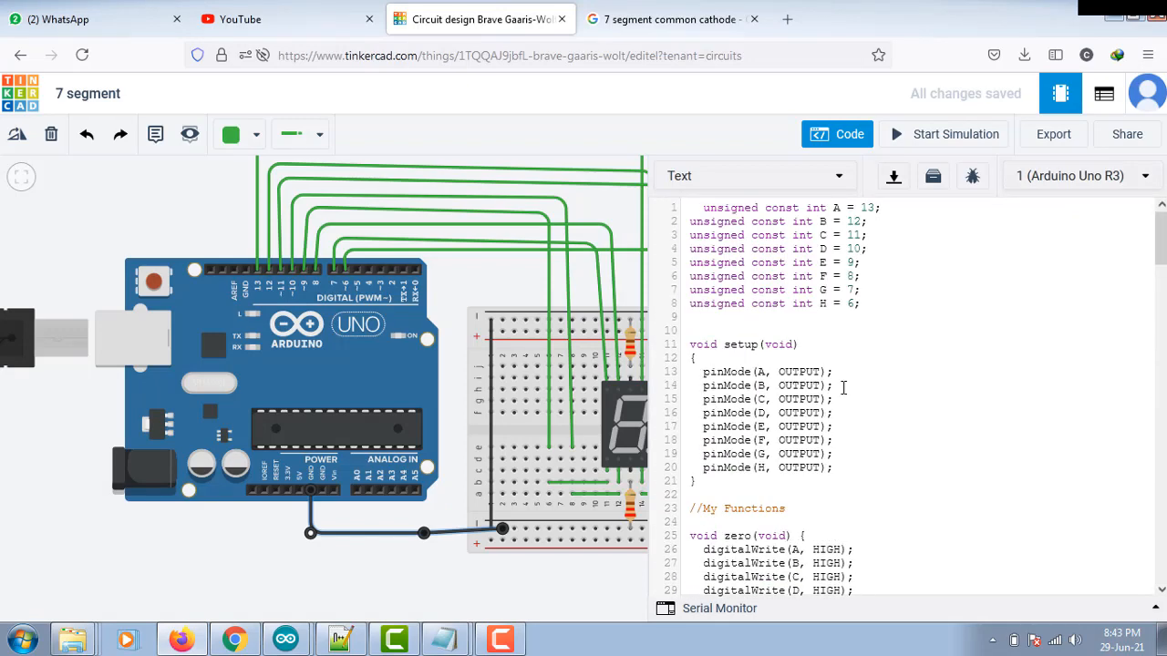
# Step: Examine the sketch's pin constants A to H and the pinMode OUTPUT lines in setup
pyautogui.moveTo(875, 307); pyautogui.dragTo(672, 208)
pyautogui.click(920, 263)
pyautogui.doubleClick(866, 209)
pyautogui.scroll(-2, 875, 319)
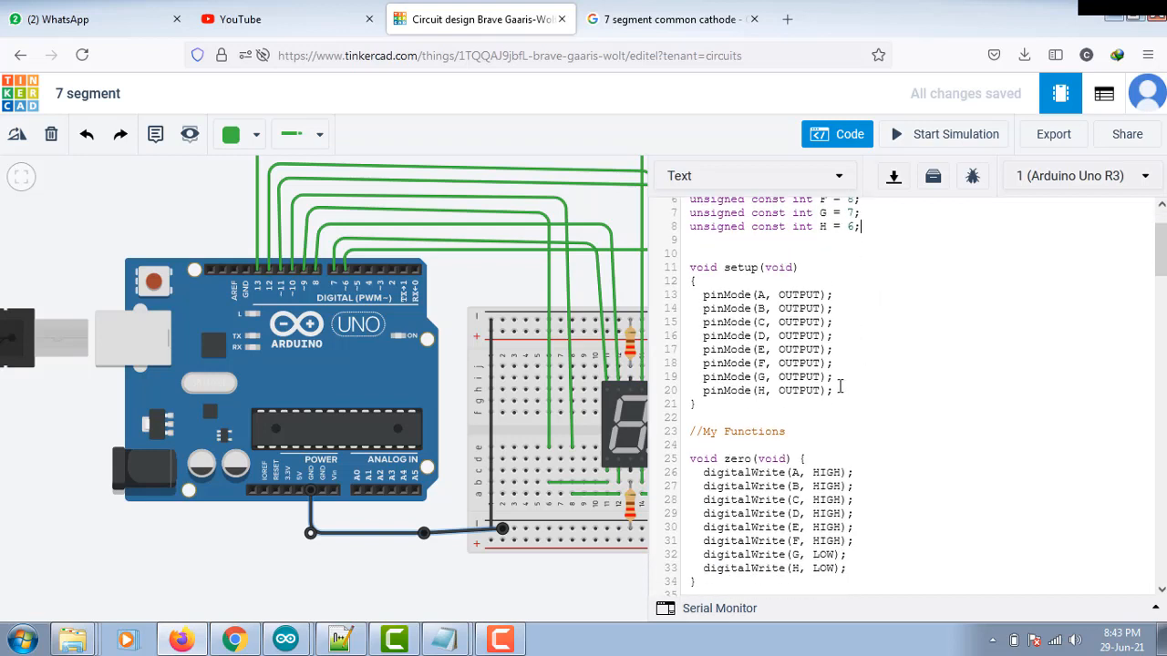
pyautogui.moveTo(836, 390); pyautogui.dragTo(642, 304)
pyautogui.click(1031, 440)
pyautogui.scroll(-3, 990, 463)
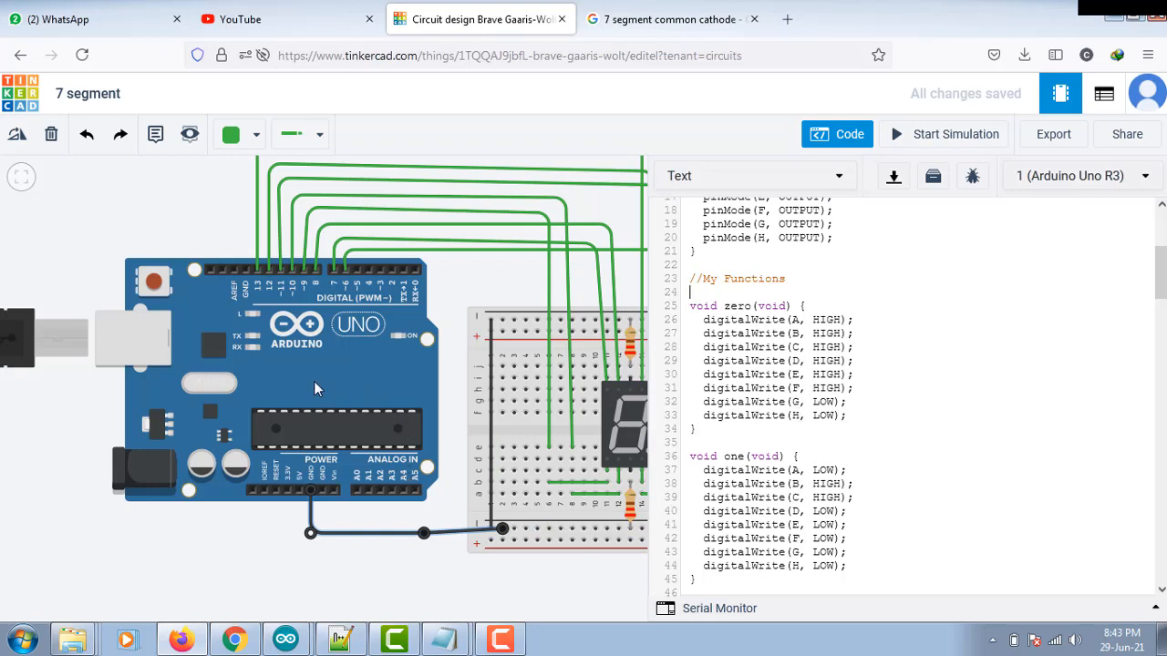
# Step: Compare the HIGH and LOW segment settings in the functions zero, one and two with the display's wiring
pyautogui.click(837, 134)
pyautogui.click(847, 136)
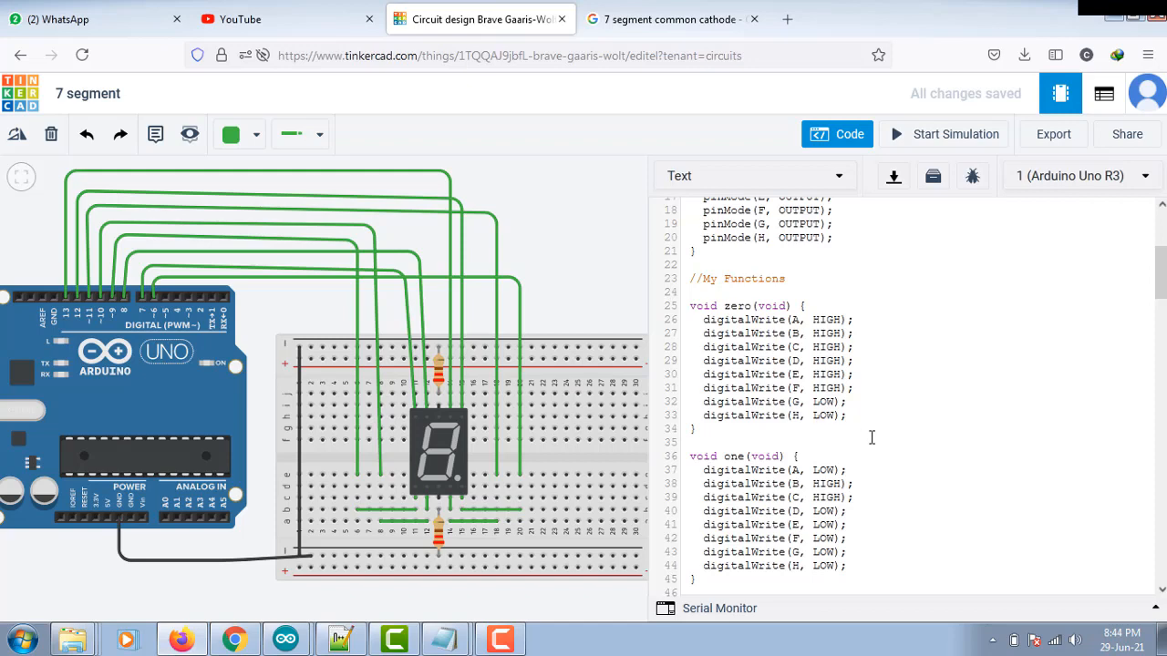
pyautogui.scroll(-1, 872, 438)
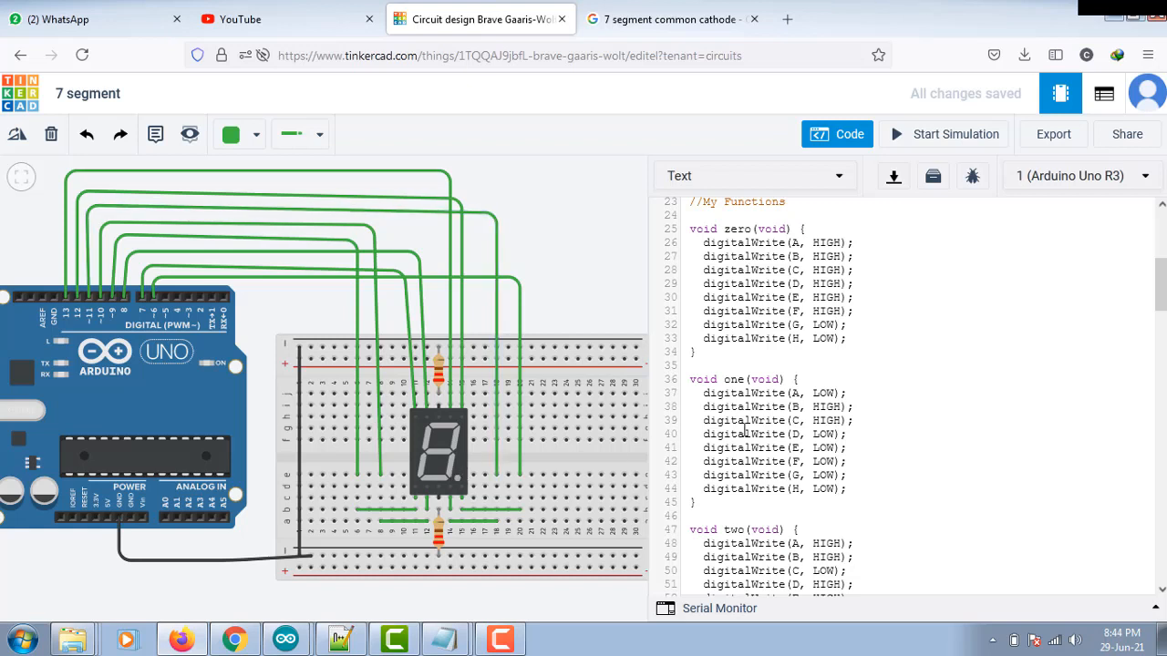
pyautogui.moveTo(858, 421); pyautogui.dragTo(701, 410)
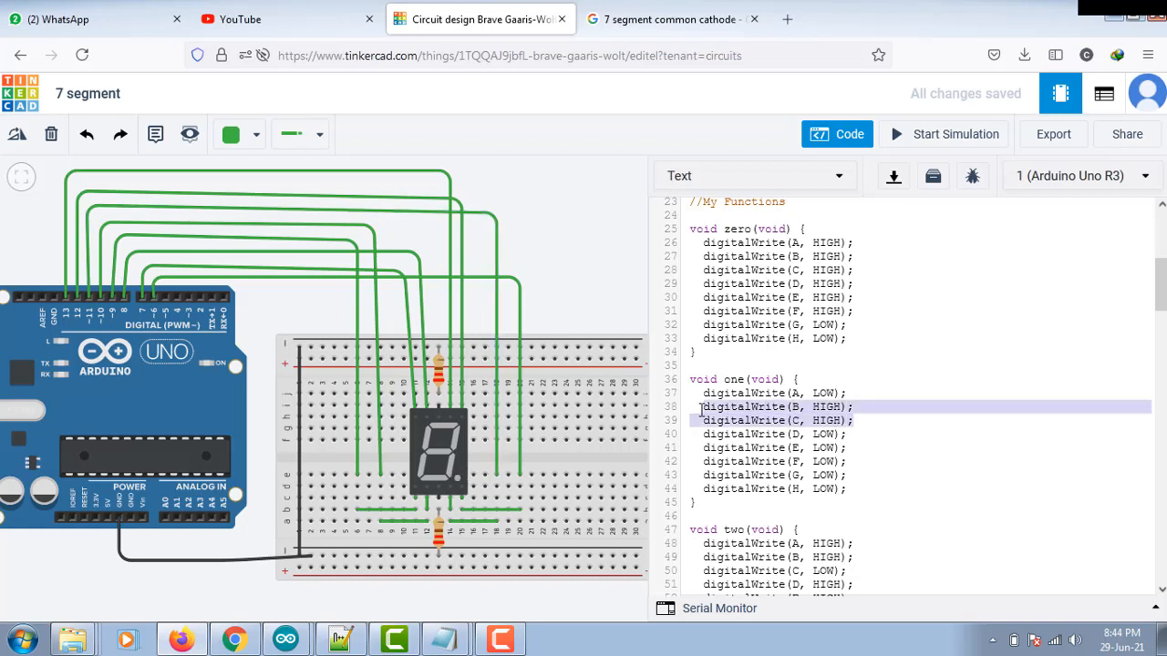
pyautogui.click(898, 467)
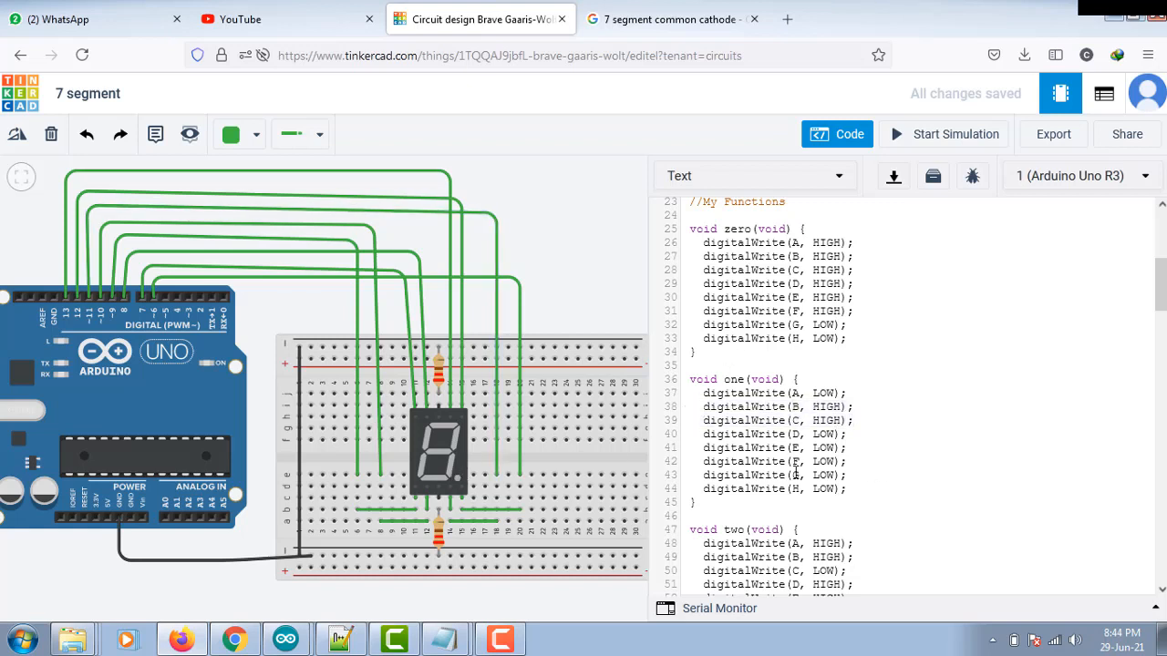
pyautogui.scroll(-3, 796, 473)
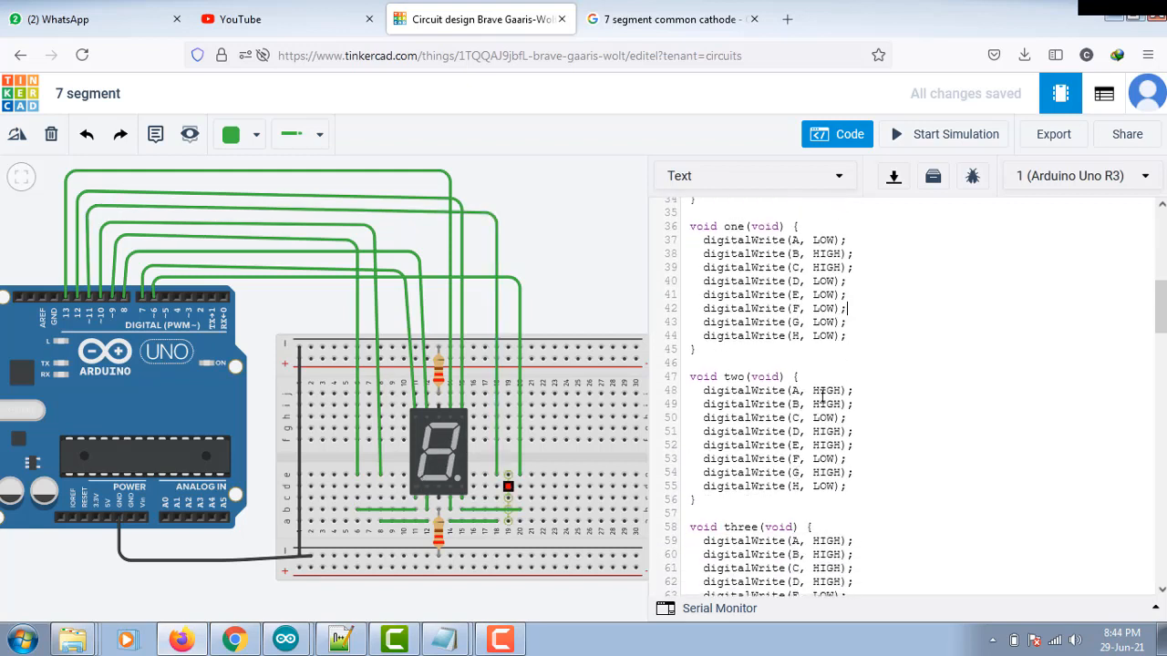
pyautogui.moveTo(860, 404); pyautogui.dragTo(812, 405)
pyautogui.moveTo(849, 447); pyautogui.dragTo(821, 474)
pyautogui.moveTo(849, 433); pyautogui.dragTo(815, 435)
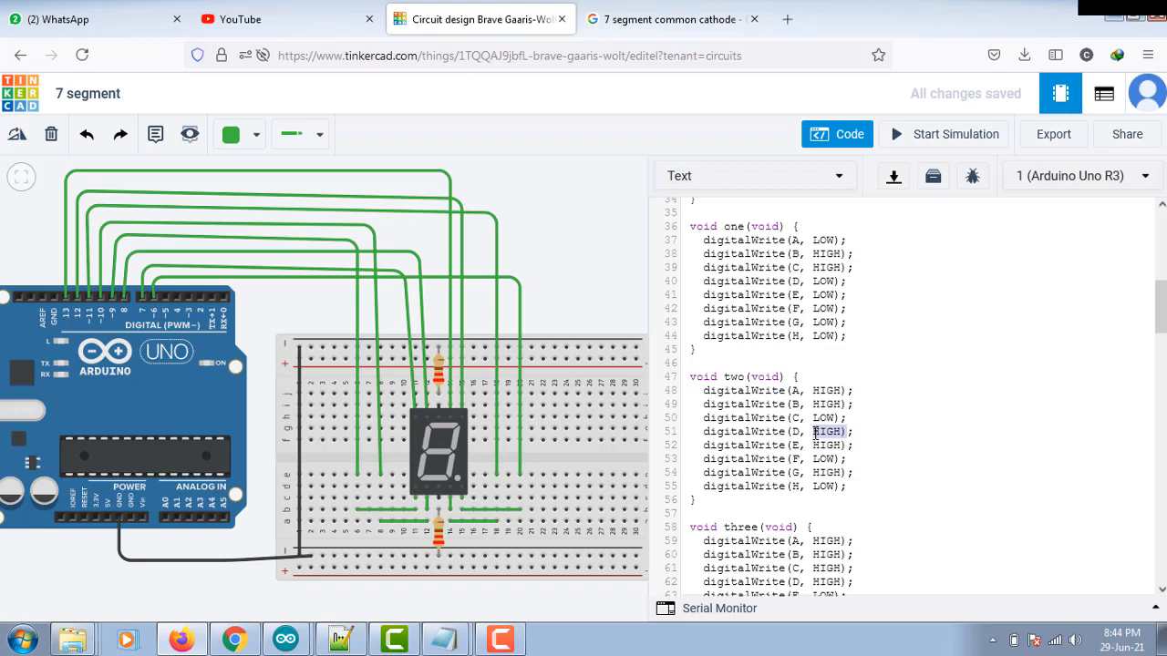
pyautogui.click(885, 422)
# Step: Run the simulation, watch the digits on the 7 segment display up close, and stop it
pyautogui.click(921, 135)
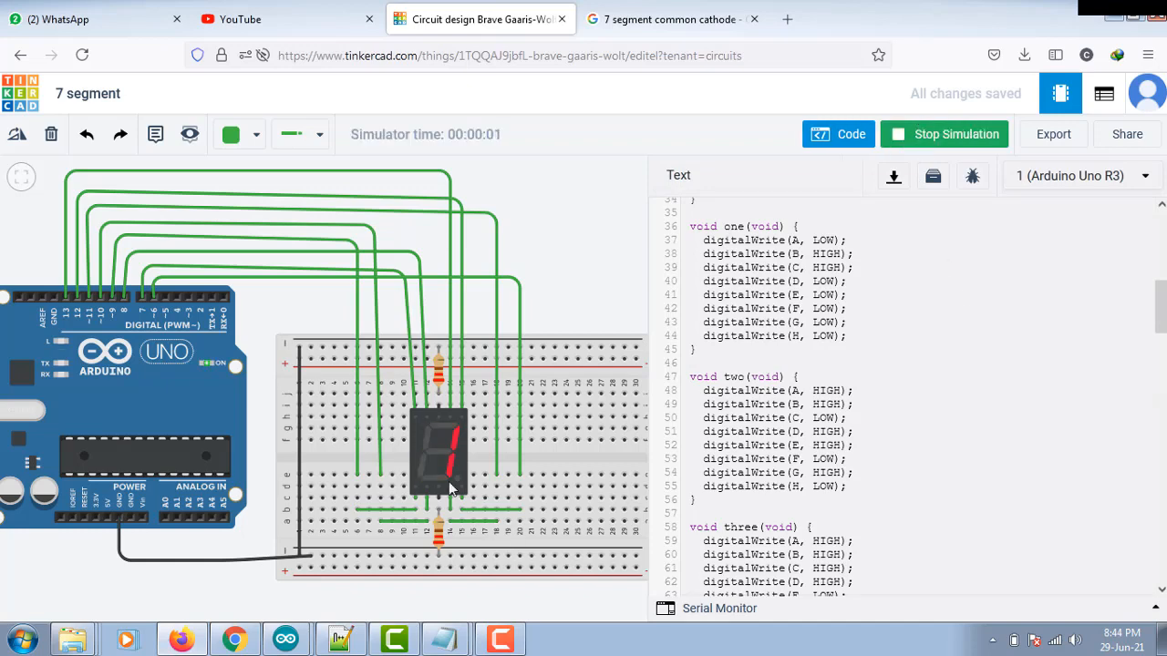
pyautogui.scroll(3, 416, 445)
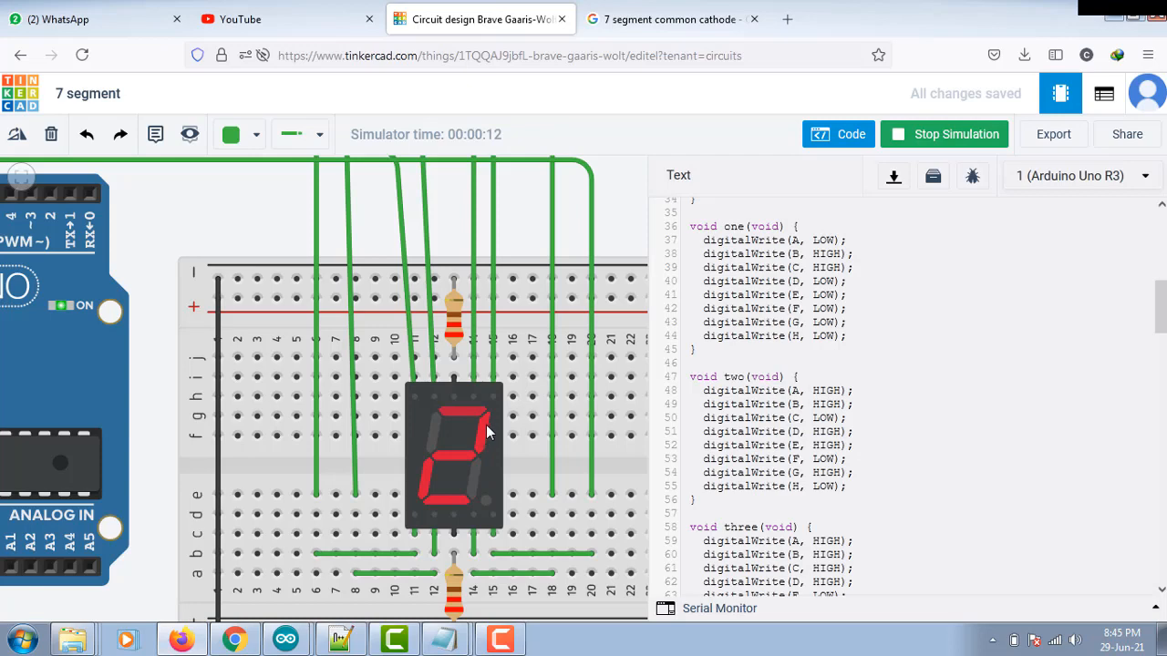
pyautogui.scroll(-1, 486, 432)
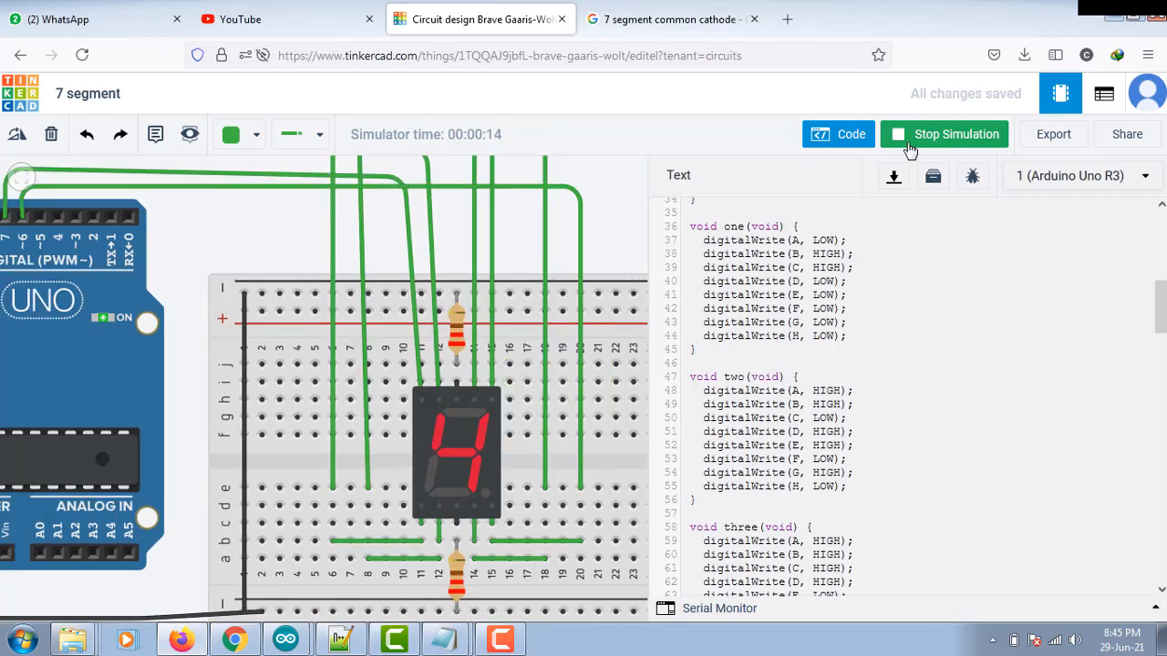
pyautogui.click(909, 149)
# Step: Review the remaining digit functions and the loop's digit calls with their delay(1000) lines, and return to the start of the code
pyautogui.scroll(-5, 844, 283)
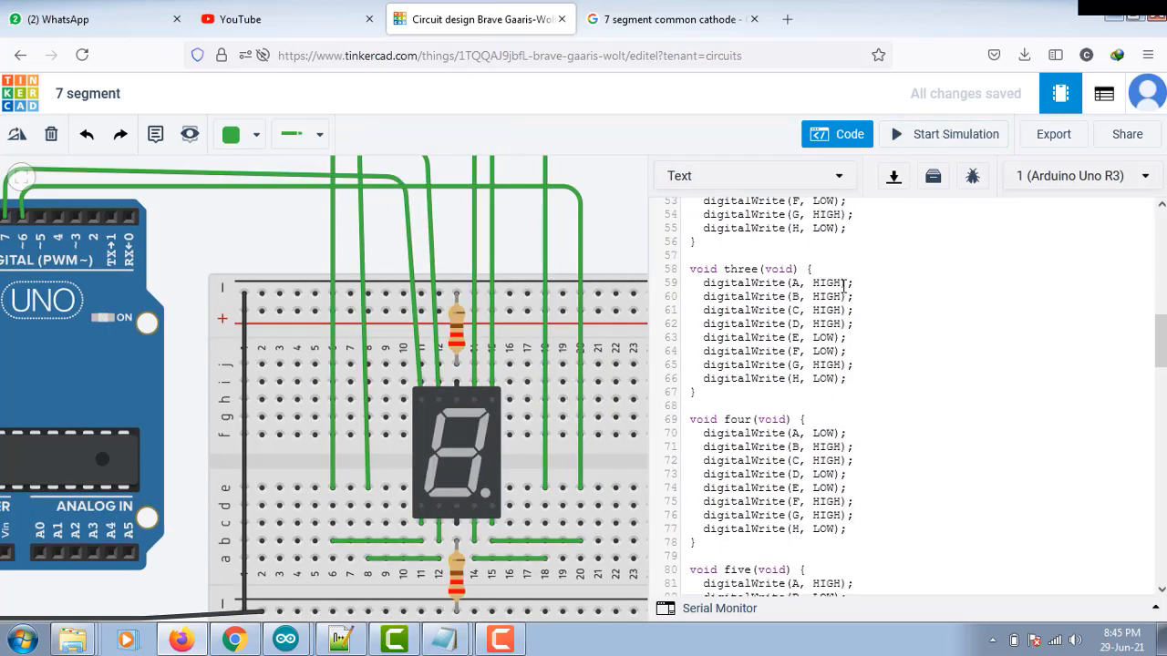
pyautogui.scroll(-15, 843, 284)
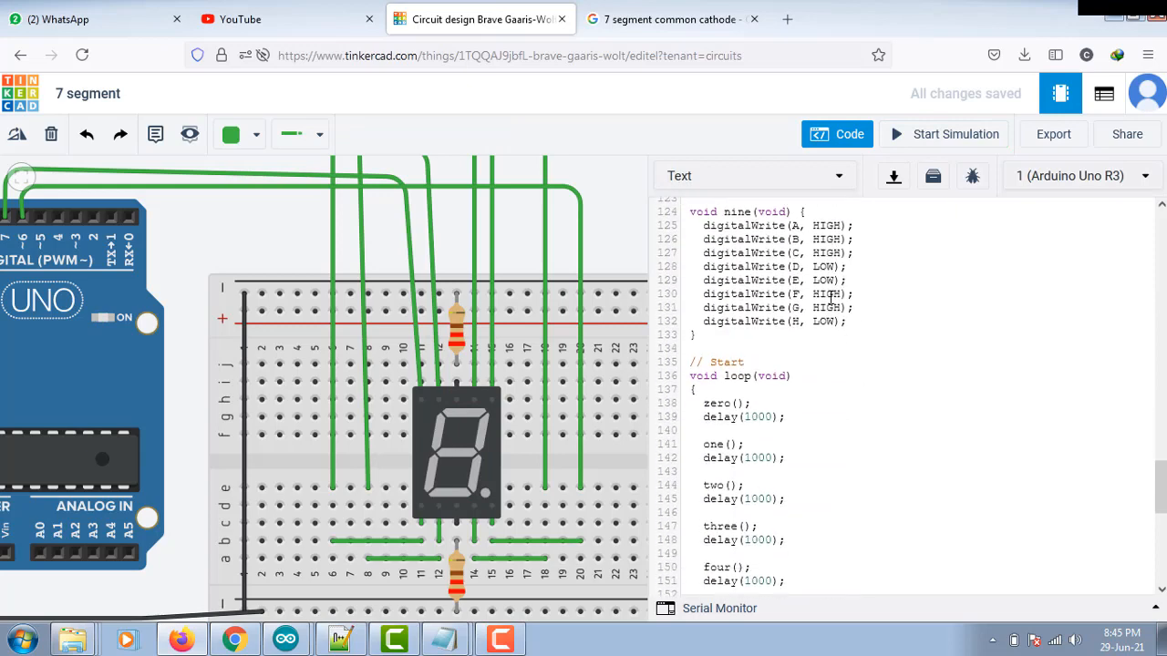
pyautogui.scroll(-3, 821, 300)
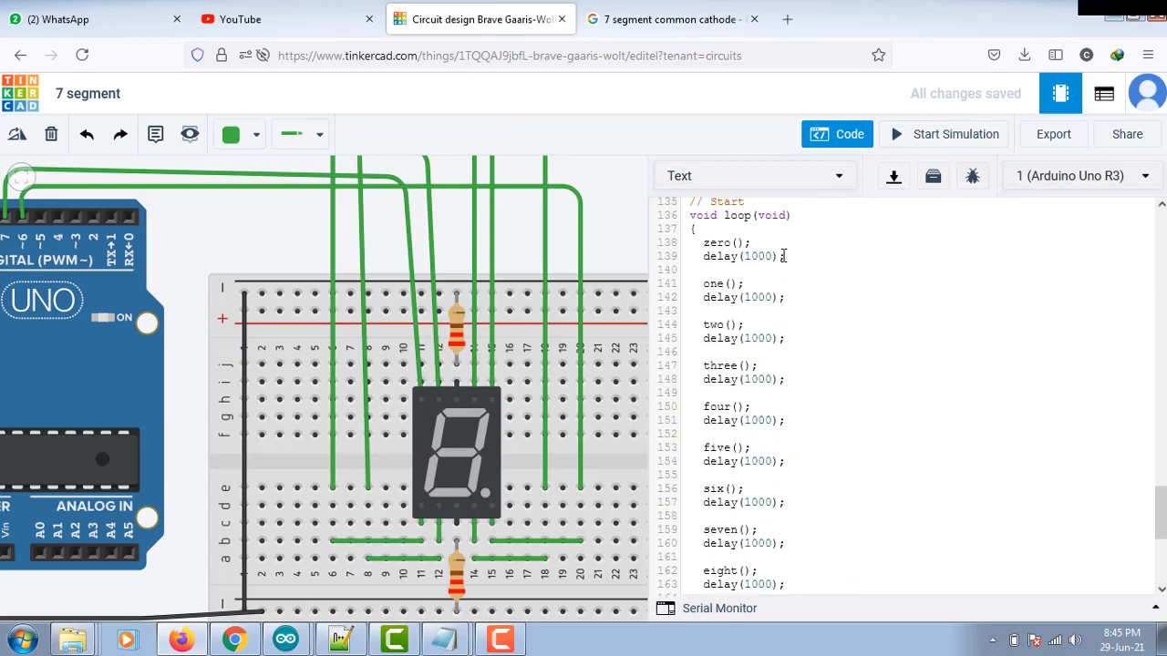
pyautogui.moveTo(785, 256); pyautogui.dragTo(703, 247)
pyautogui.click(802, 295)
pyautogui.click(741, 298)
pyautogui.moveTo(741, 298); pyautogui.dragTo(784, 299)
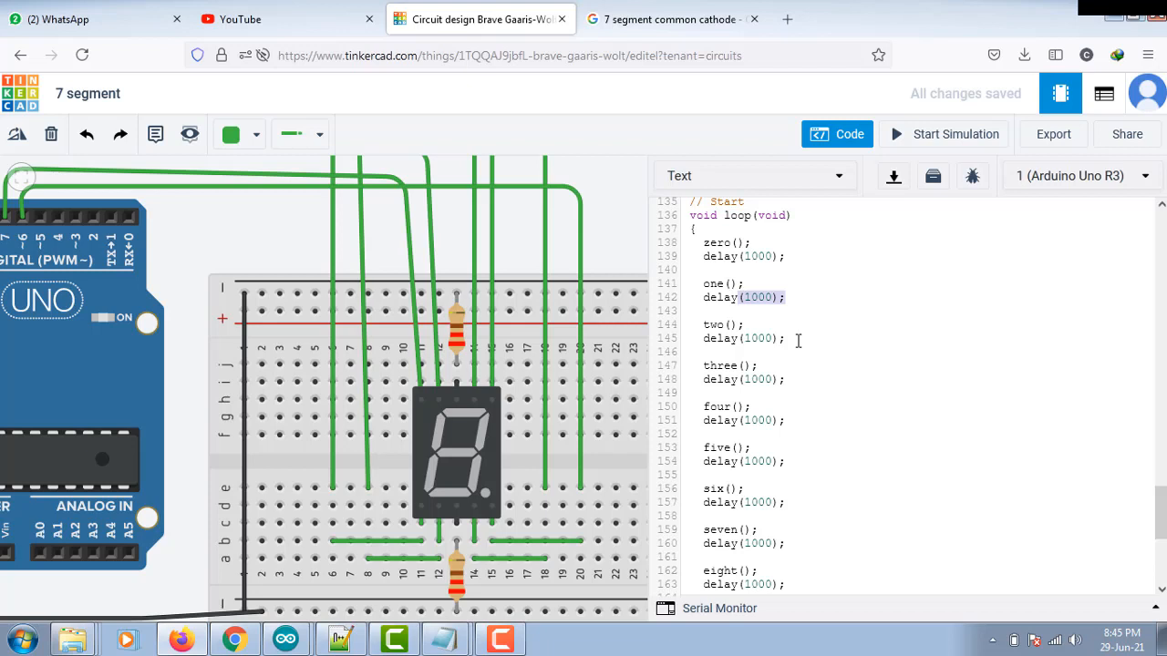
pyautogui.scroll(-3, 798, 338)
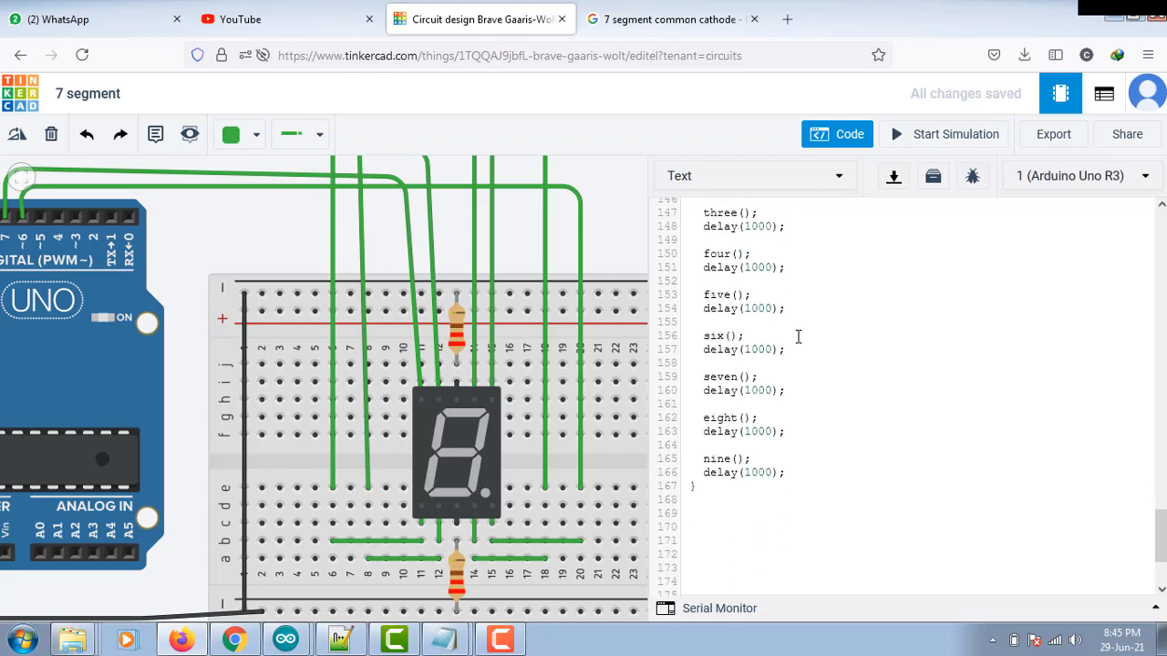
pyautogui.scroll(20, 843, 315)
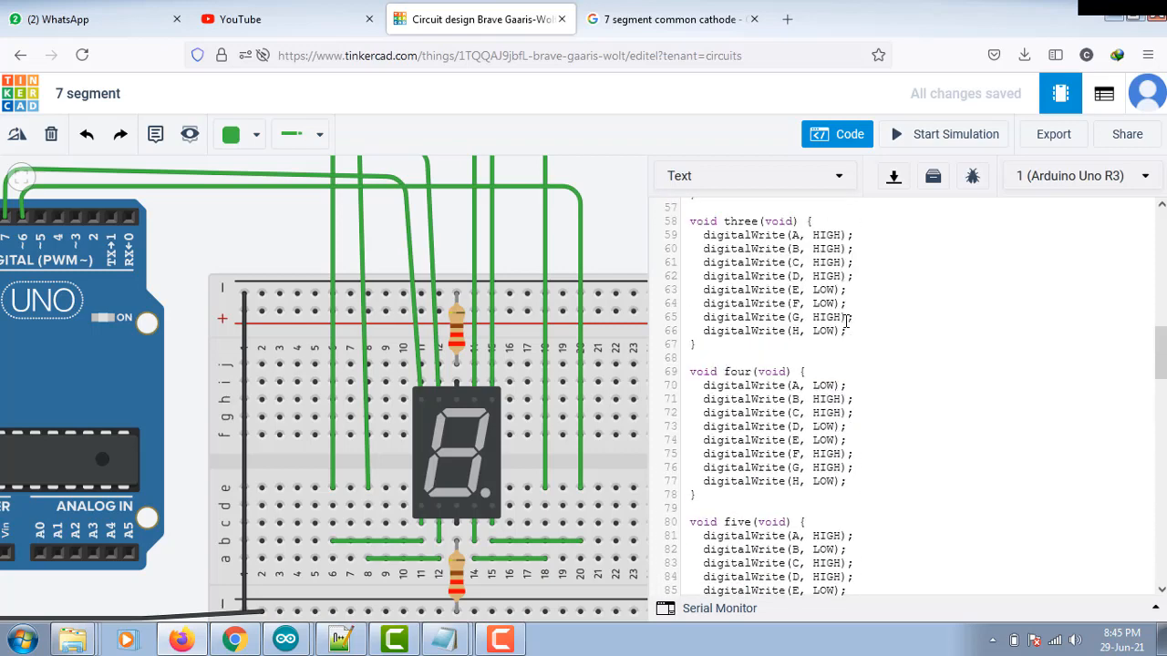
pyautogui.scroll(16, 846, 319)
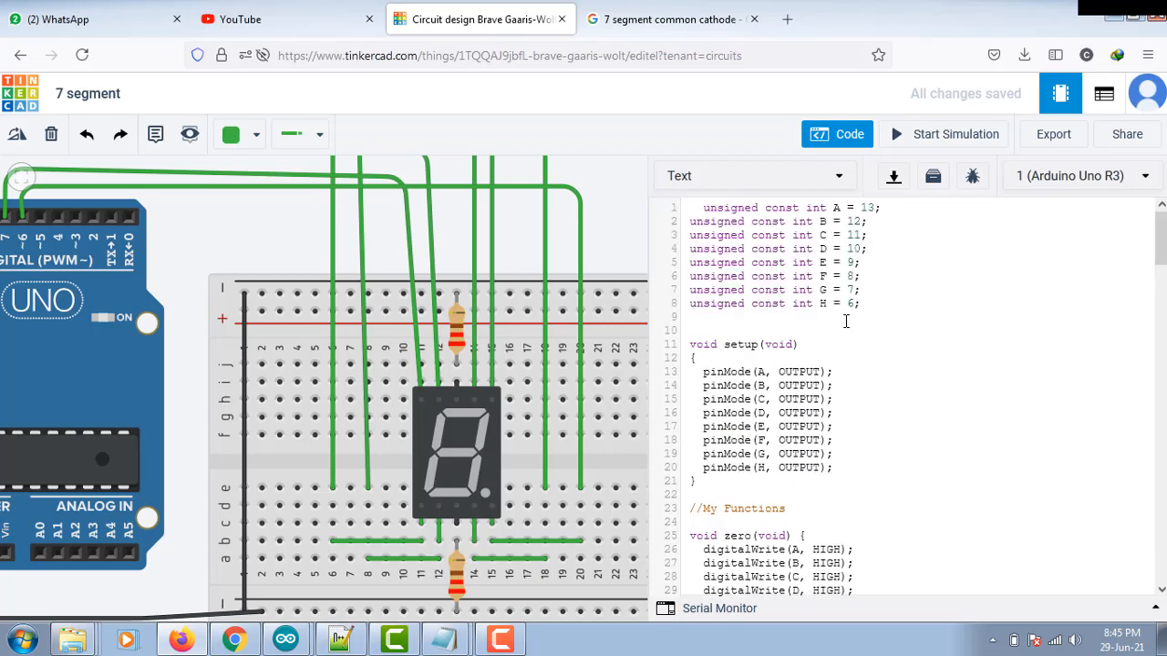